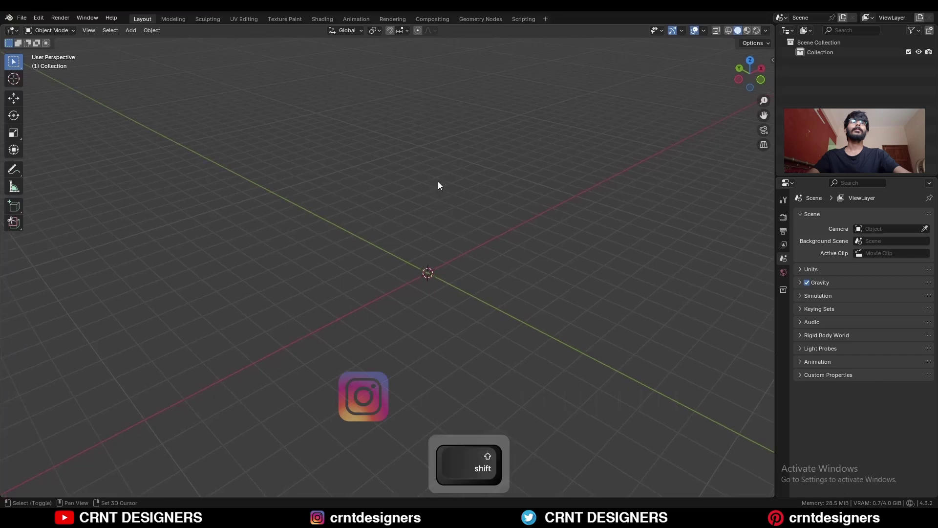
- Add a mesh cylinder at the origin and scale it to 2 along Z
key("shift+a")
mouse_move(427, 196)
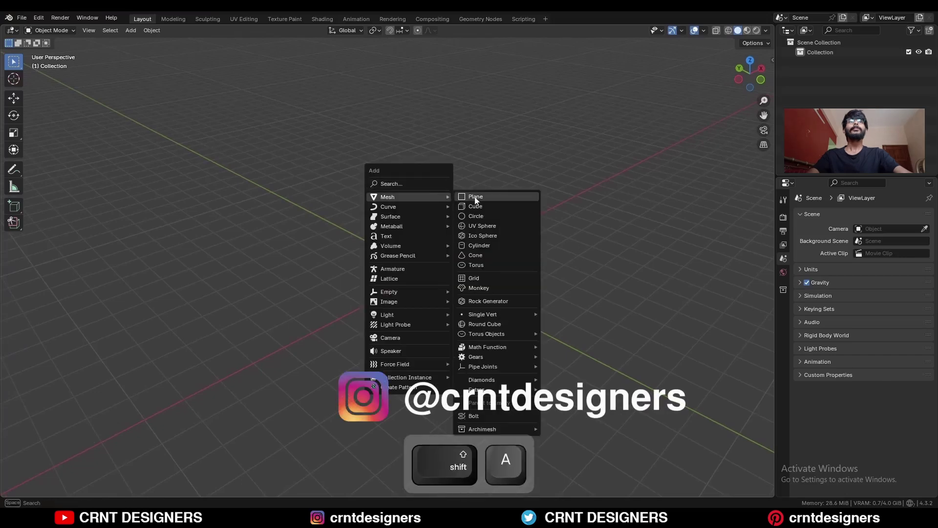
left_click(469, 245)
middle_click_drag(444, 301, 476, 211, "ctrl")
key("KP_1")
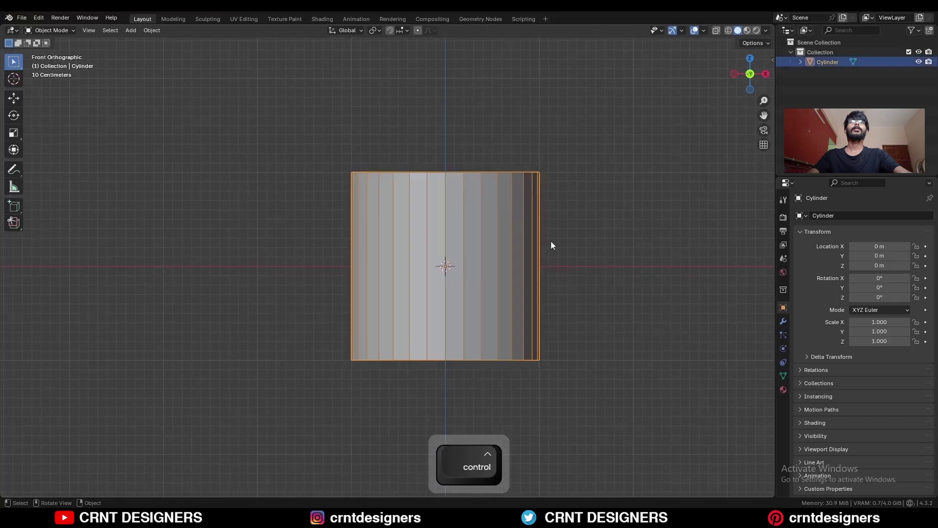
key("s")
key("z")
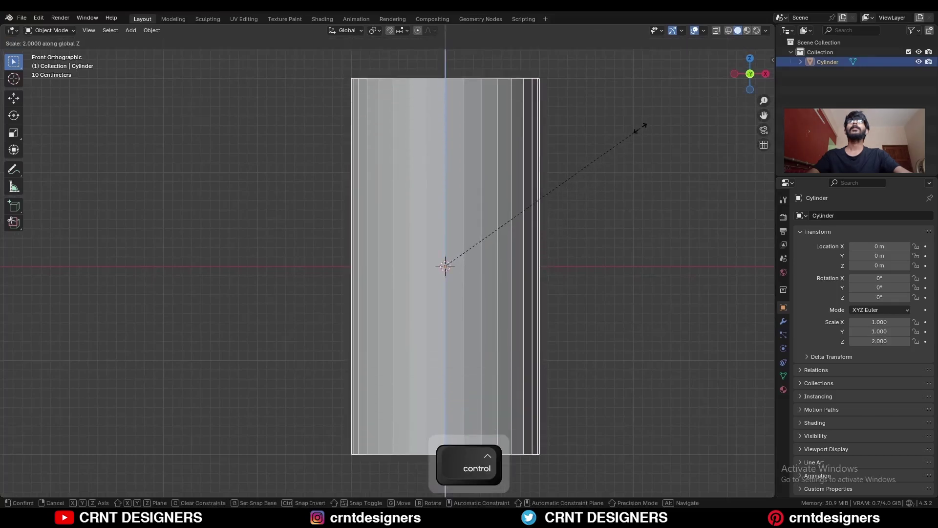
left_click(638, 131)
middle_click_drag(614, 162, 590, 188, "ctrl")
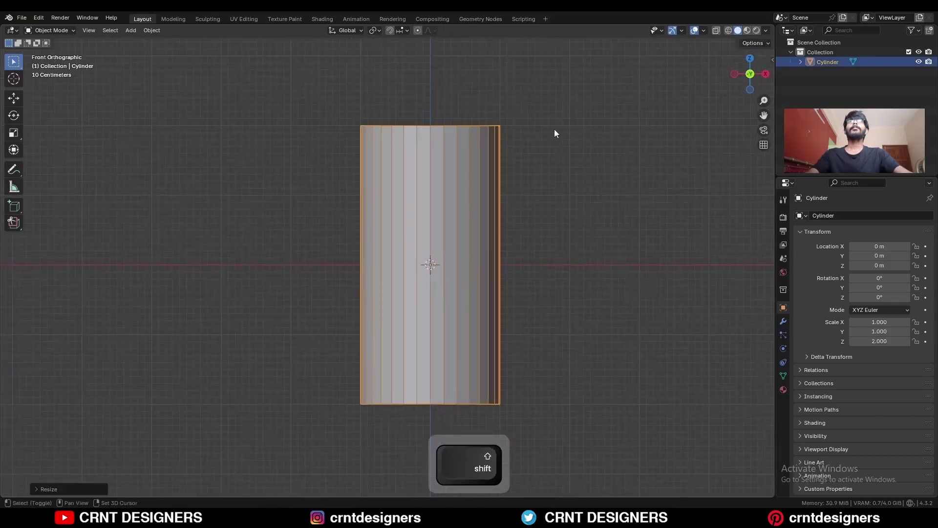
- Add a second mesh cylinder at the origin with 16 vertices
key("shift+a")
mouse_move(550, 128)
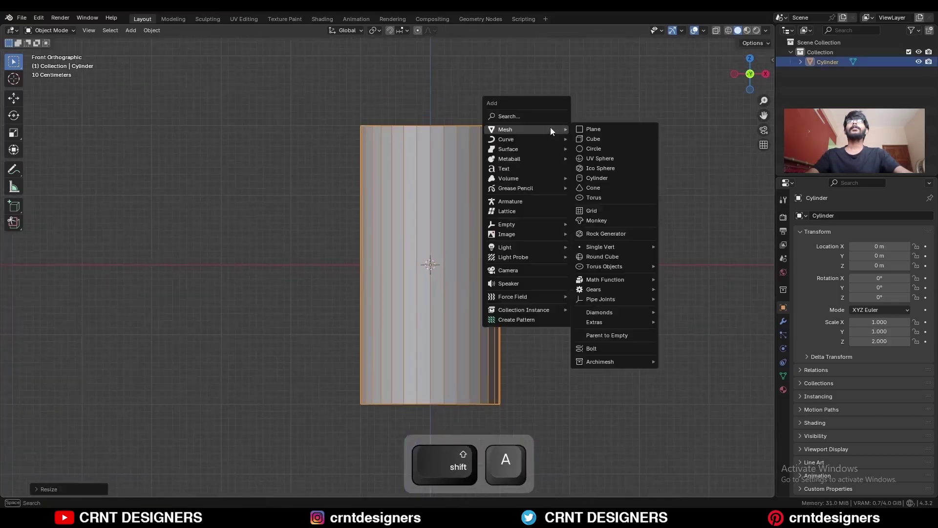
left_click(598, 179)
left_click(57, 488)
double_click(113, 372)
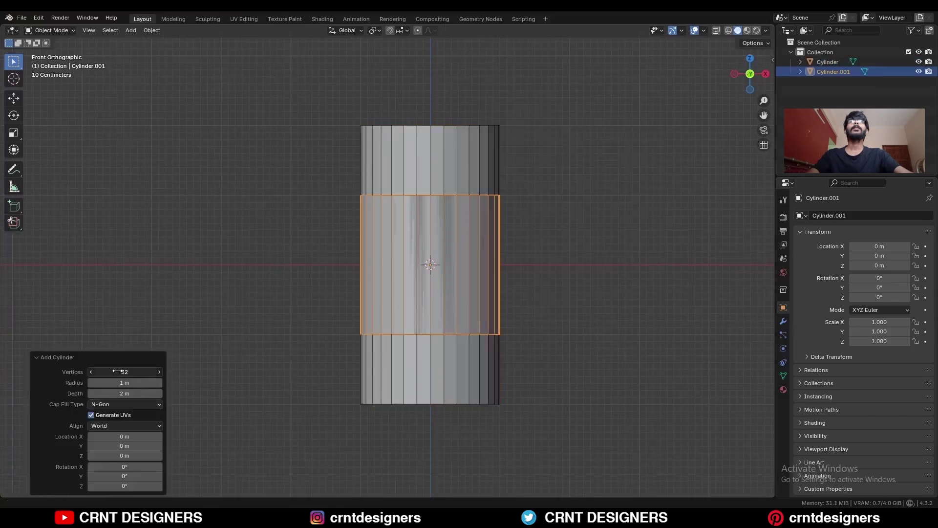
type("16")
left_click(63, 403)
- Rotate the 16-vertex cylinder 90° about X and move it to -0.9 m along Y
left_click(765, 73)
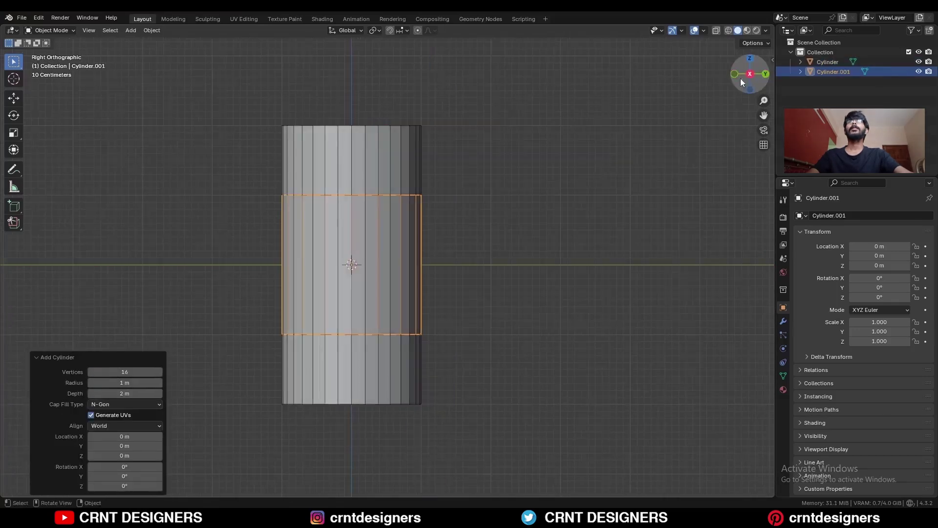
key("r")
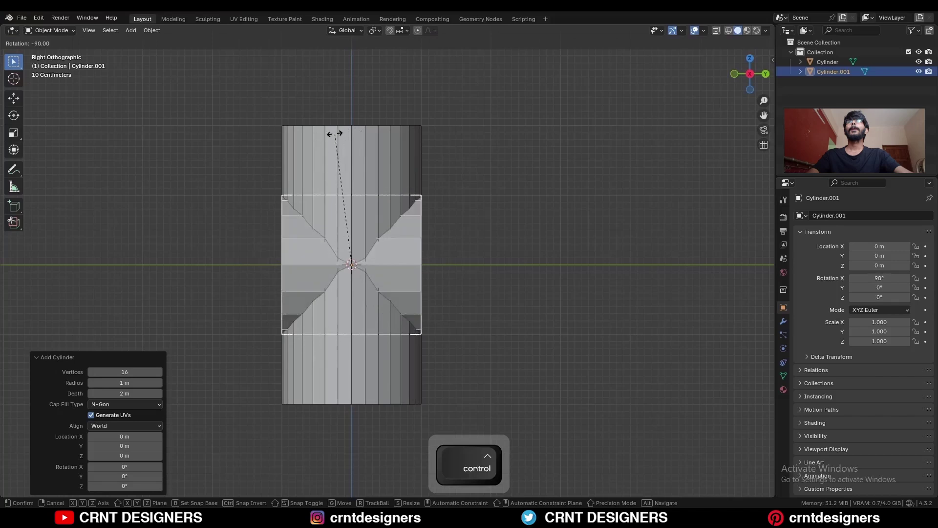
left_click(332, 131, "ctrl")
left_click(14, 100)
left_click_drag(386, 269, 324, 268, "ctrl")
- Resize the 16-vertex cylinder uniformly to a scale of about 0.923 in the front view
left_click(734, 74)
key("s")
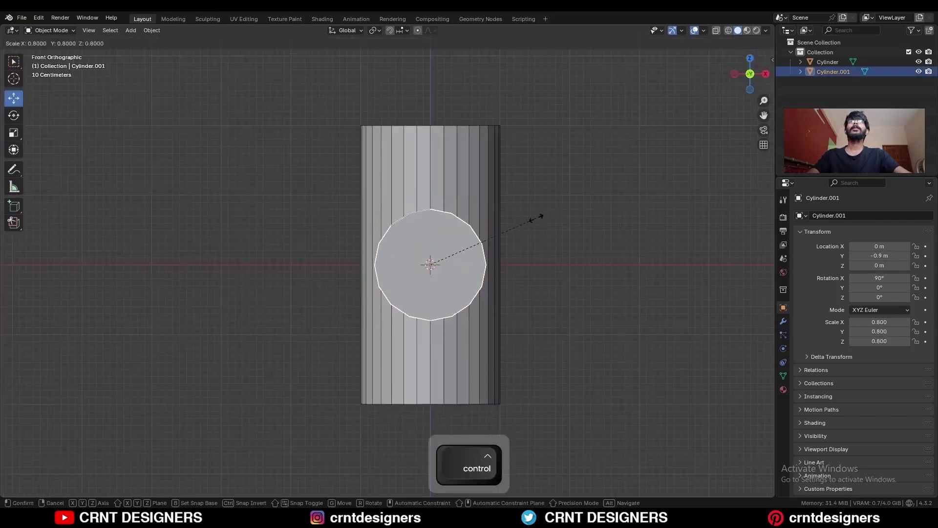
left_click(521, 235)
scroll(545, 197, "up", 3)
key("s")
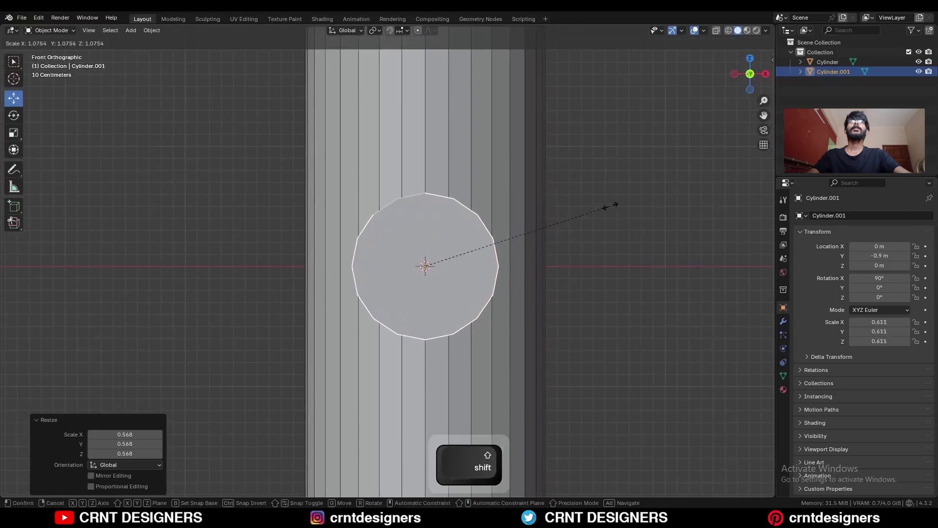
left_click(691, 201)
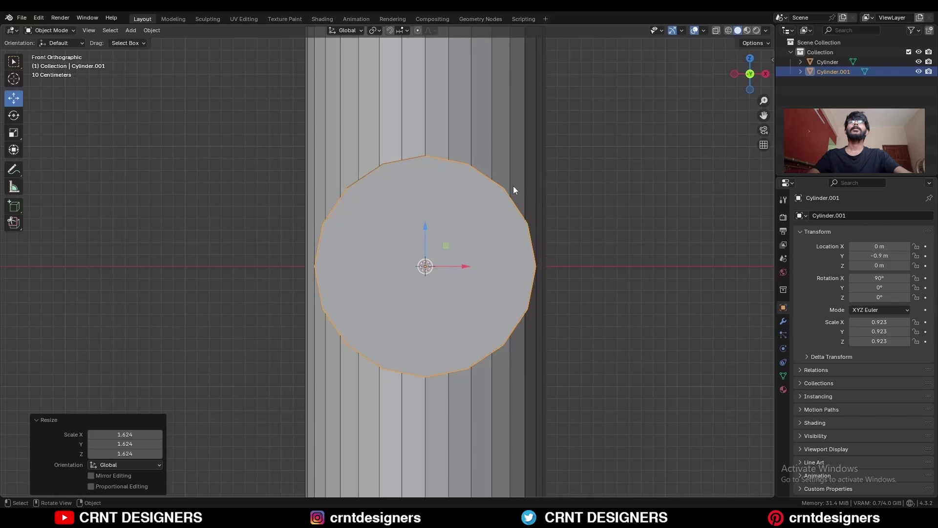
- Delete the 16-vertex cylinder
key("x")
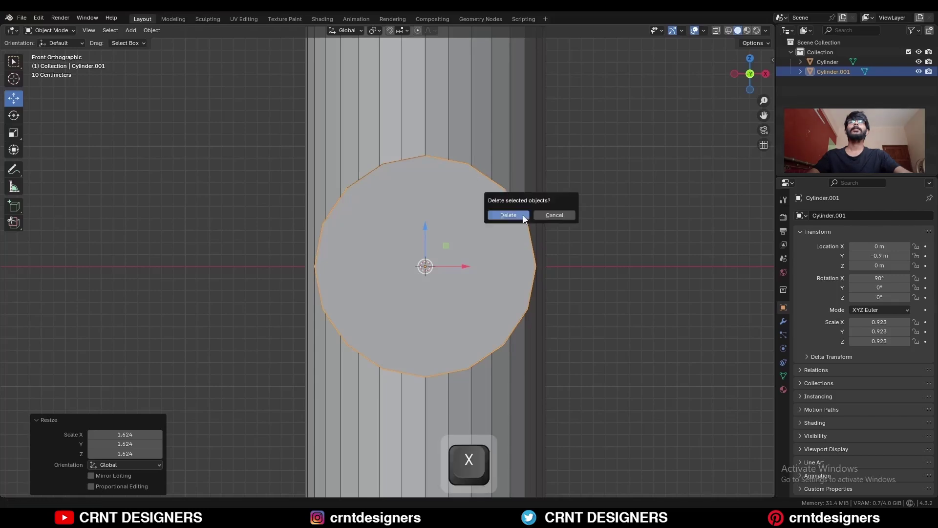
left_click(523, 214)
middle_click_drag(545, 145, 529, 218, "ctrl")
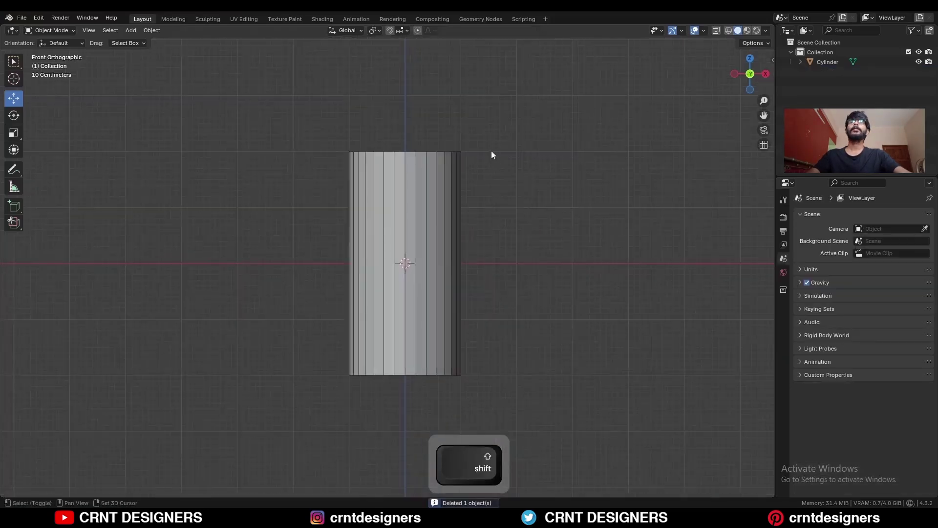
- Add a new mesh cylinder at the origin with 24 vertices
key("shift+a")
mouse_move(491, 149)
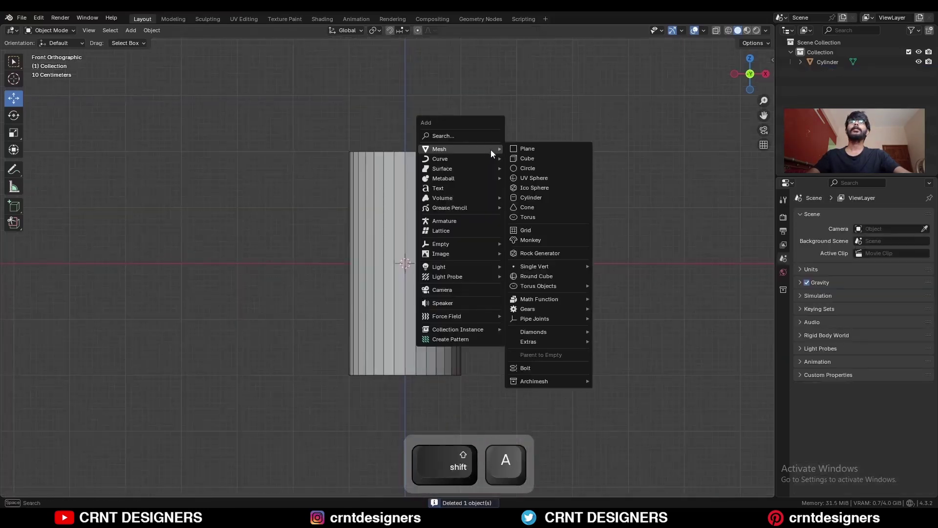
left_click(531, 197)
left_click(121, 372)
type("24")
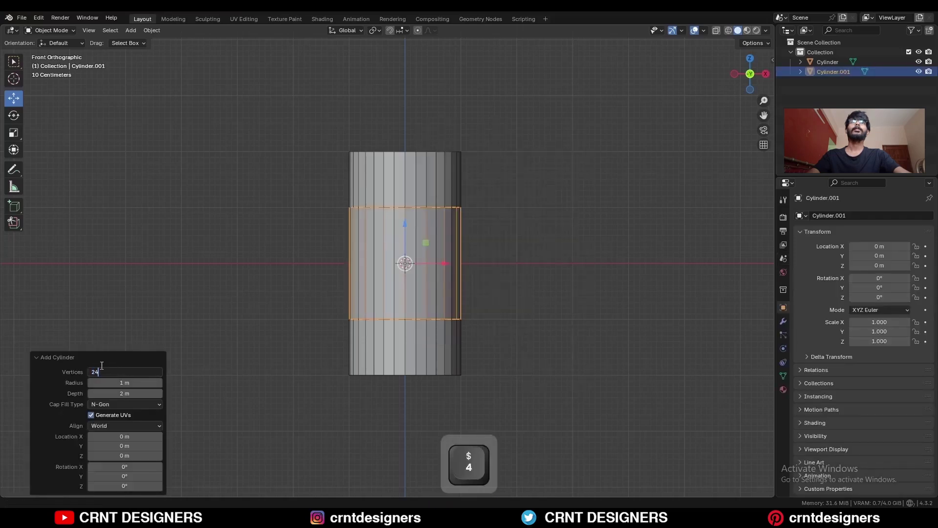
left_click(100, 363)
- Rotate the 24-vertex cylinder 90° about X and move it forward to about -0.7 m along Y
middle_click_drag(447, 274, 457, 181, "ctrl")
left_click(765, 74)
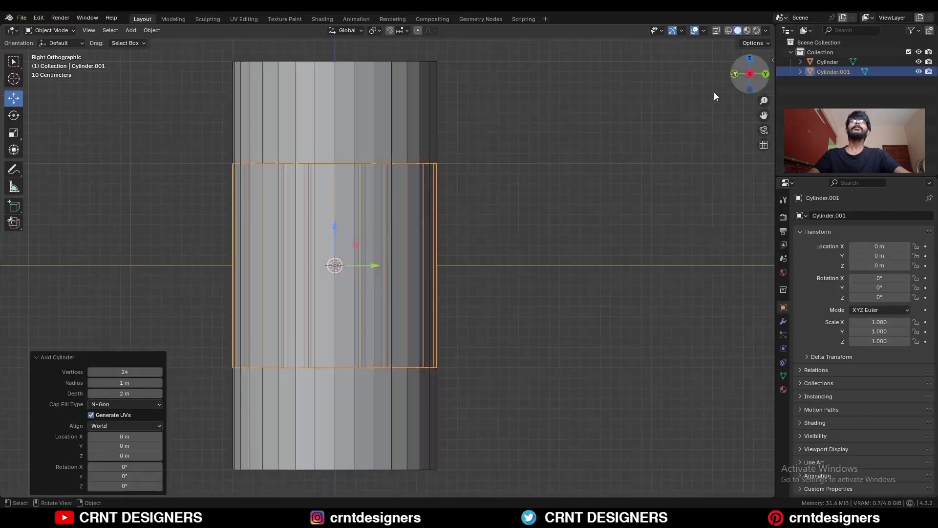
middle_click_drag(456, 231, 564, 206, "shift")
key("r")
left_click(435, 122, "ctrl")
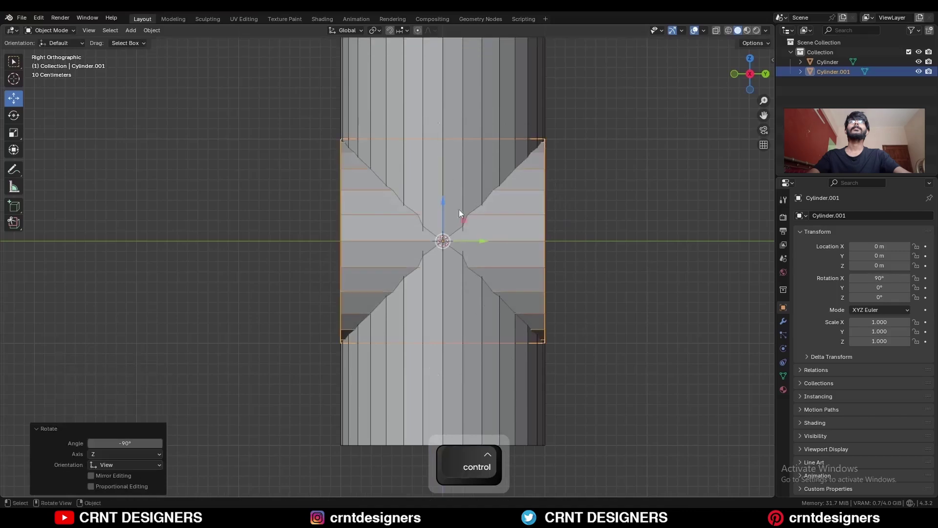
left_click_drag(465, 239, 393, 240)
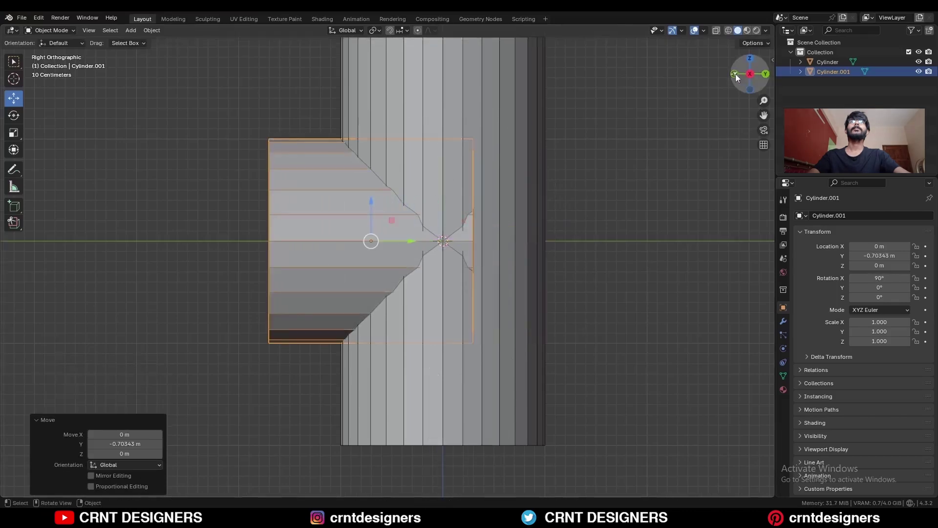
- Scale the 24-vertex cylinder uniformly to about 0.847 so it fits within the main cylinder's width
left_click(734, 74)
key("s")
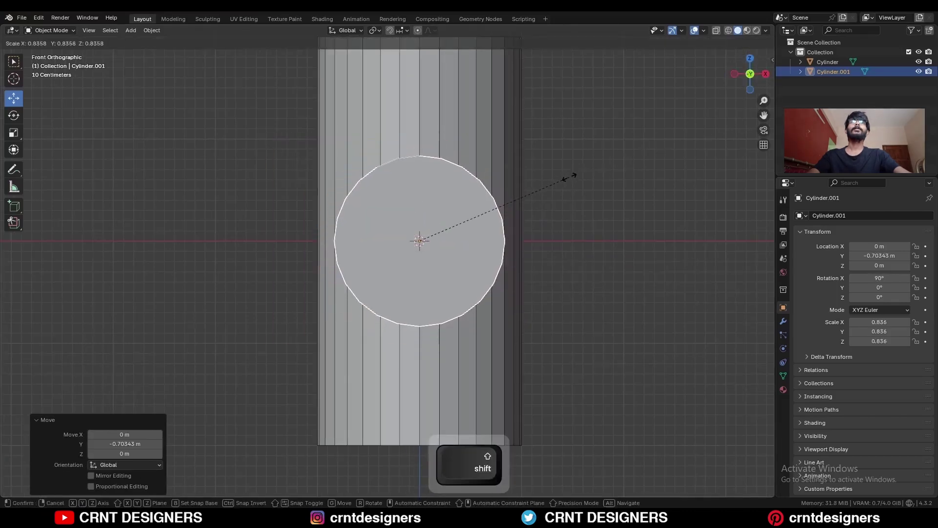
left_click(564, 179, "shift")
middle_click_drag(519, 173, 527, 202, "shift")
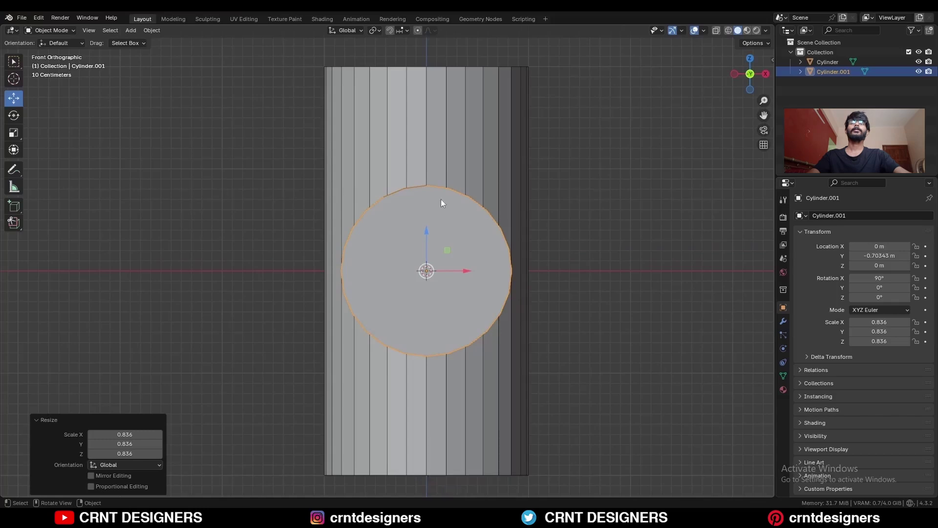
middle_click_drag(442, 201, 467, 146, "ctrl")
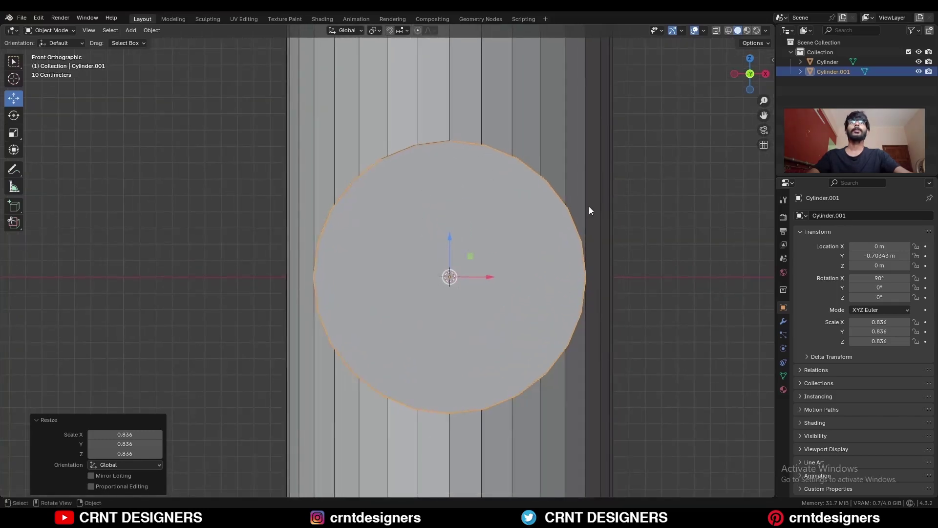
middle_click_drag(620, 201, 596, 228, "ctrl")
key("s")
left_click(639, 240, "shift")
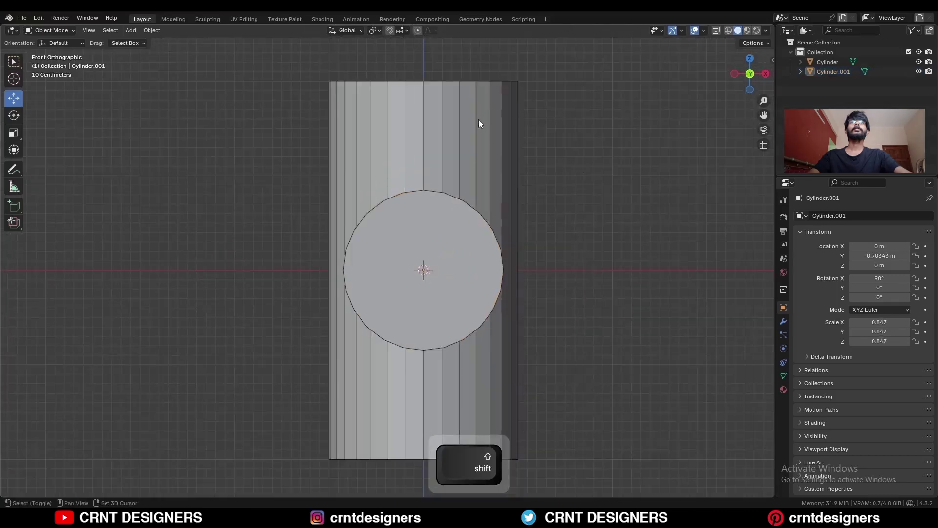
- Add a third mesh cylinder at the origin with 16 vertices
key("shift+a")
mouse_move(478, 120)
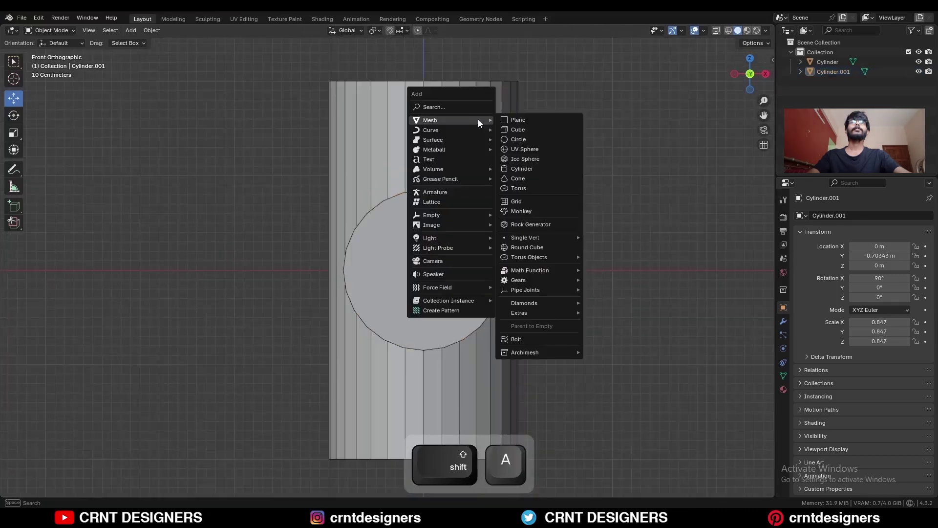
left_click(538, 168)
left_click(129, 371)
type("1")
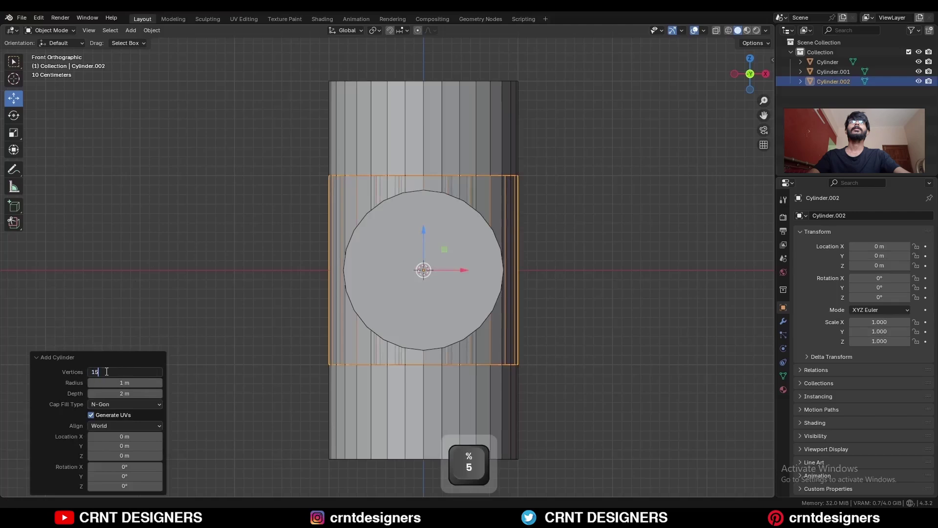
type("5")
key("Return")
- Scale the third cylinder uniformly to about 0.61 and rotate it 90° about Y so it lies crosswise
key("s")
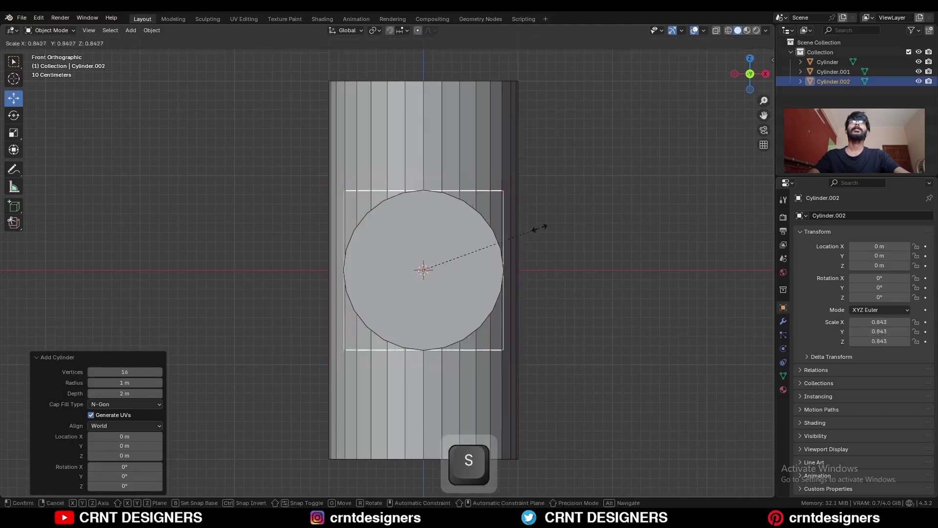
left_click(505, 234)
key("r")
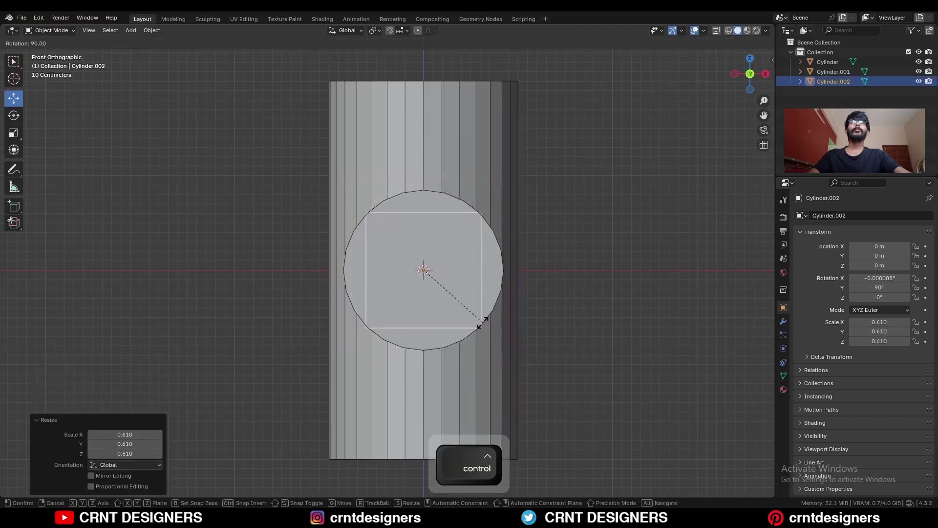
left_click(485, 321, "ctrl")
- Stretch the crosswise cylinder along X by about 3.38 and scale it uniformly by about 0.7
key("s")
key("x")
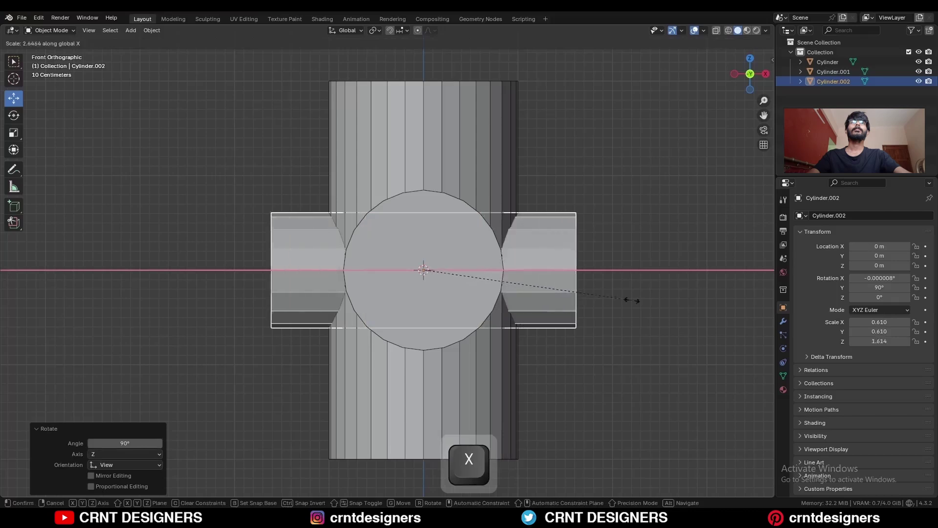
left_click(691, 294)
key("s")
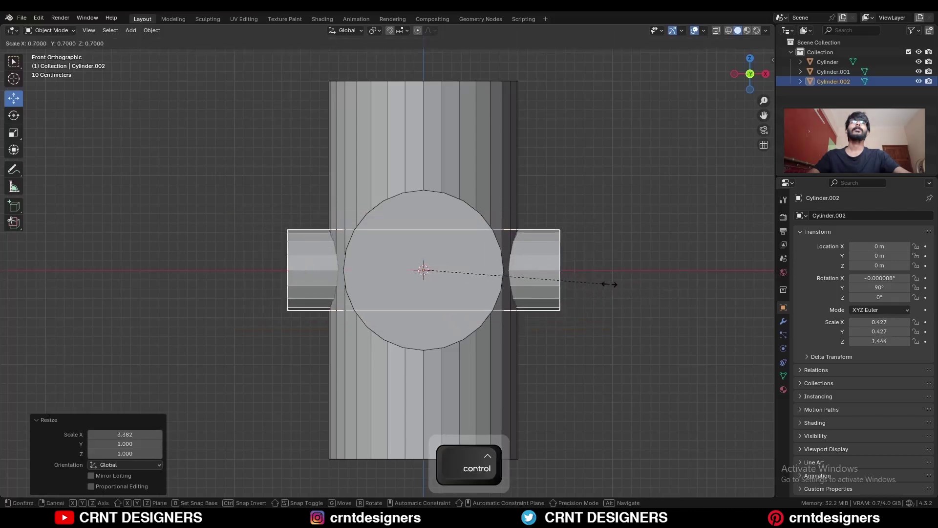
left_click(607, 281, "ctrl")
- Move the crosswise cylinder up 1.3 m along Z in the right side view
left_click(766, 73)
scroll(616, 149, "up", 2)
key("g")
key("z")
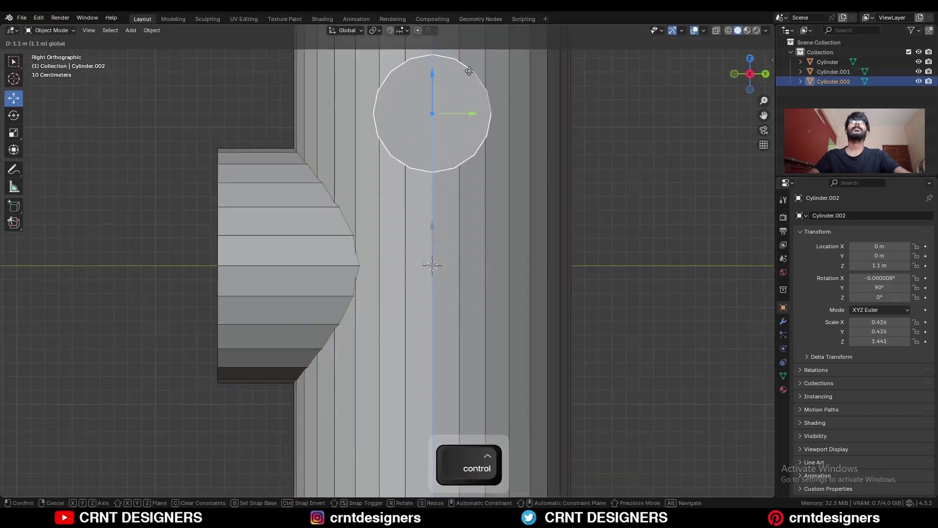
left_click(479, 127, "ctrl")
middle_click_drag(479, 124, 470, 182, "shift")
- Lower the crosswise cylinder to Z about 1.12 m and enlarge it to a scale of about 0.524, 0.524 and 1.771
key("g")
key("z")
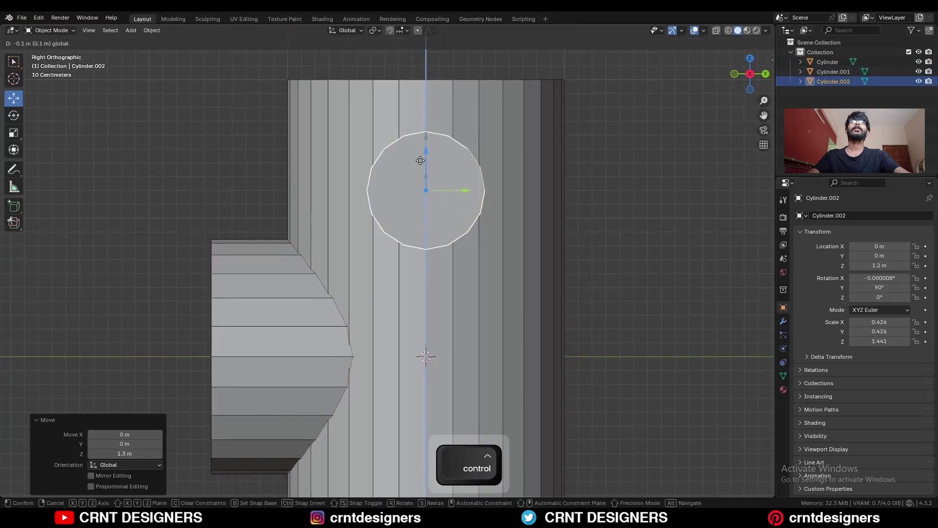
left_click(534, 154)
key("s")
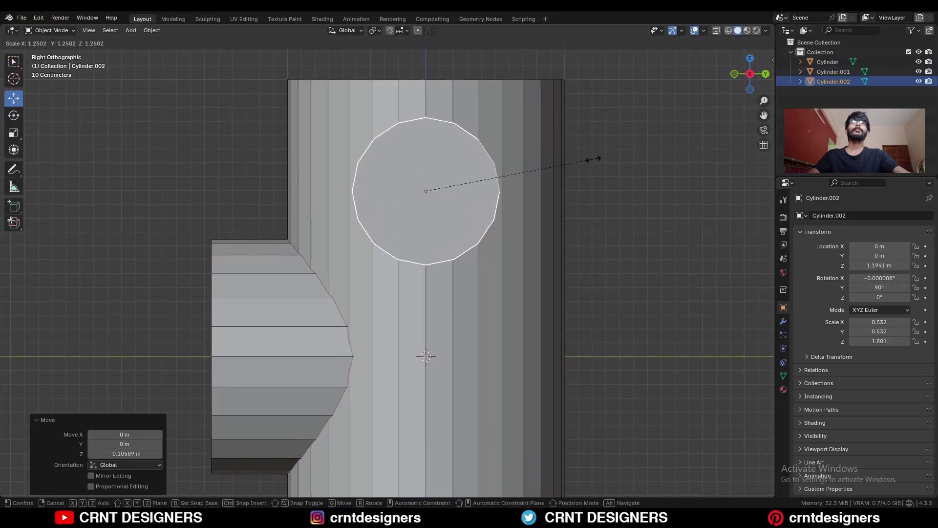
left_click(572, 160, "shift")
- Combine the crosswise and front cylinders with the main cylinder using a Boolean Union, keeping the main cylinder as the active object
middle_click_drag(548, 147, 485, 206, "ctrl")
middle_click_drag(485, 206, 440, 220)
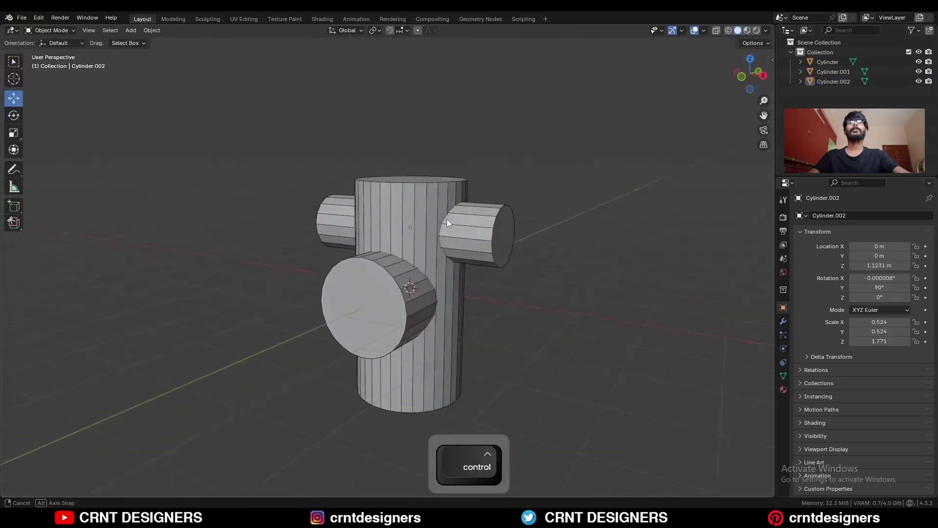
left_click(461, 225)
left_click(377, 279, "shift")
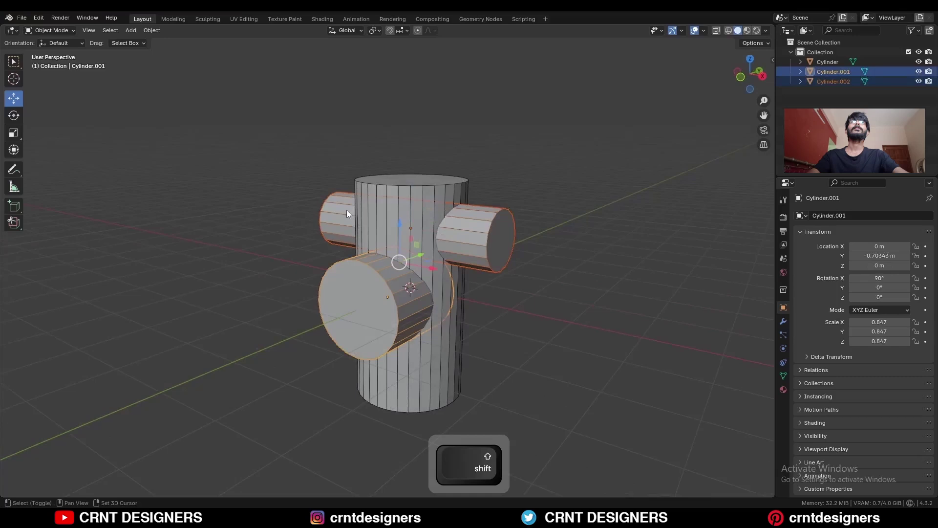
left_click(393, 195, "shift")
key("shift+q")
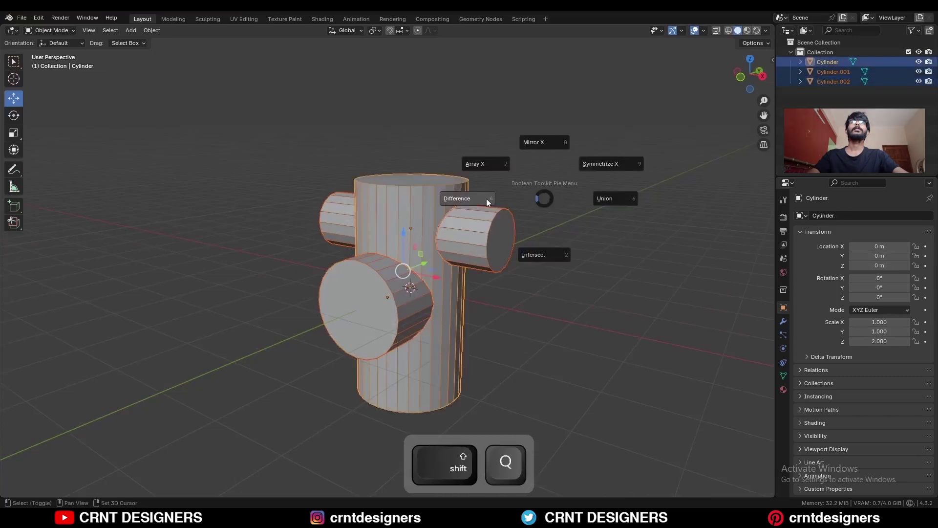
left_click(623, 197)
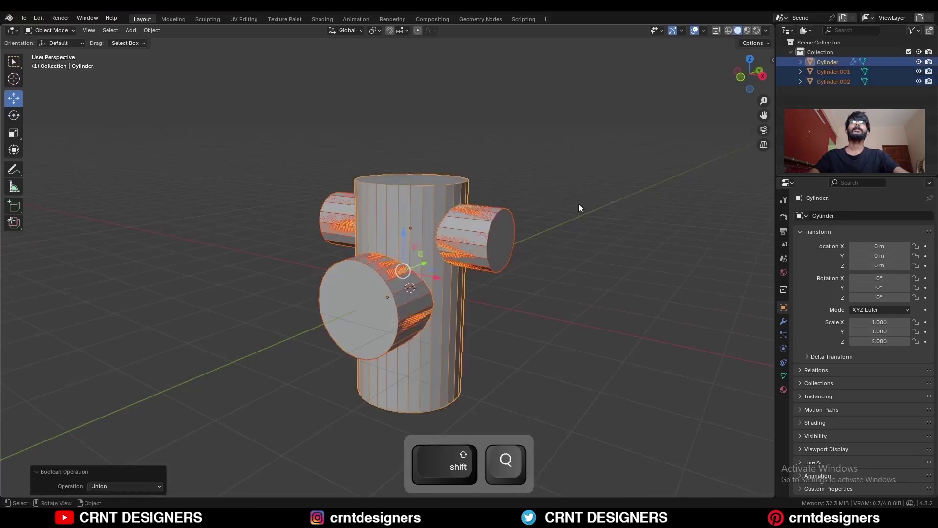
- Apply both Boolean Union modifiers, BoolMod and BoolMod.001, on the main cylinder
left_click(404, 255)
left_click(783, 322)
left_click(904, 254)
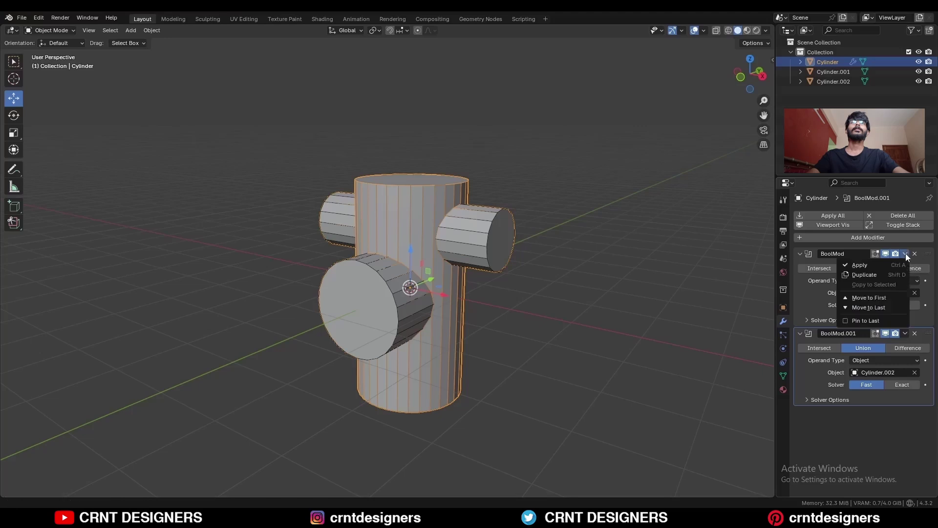
left_click(904, 264)
left_click(905, 255)
left_click(899, 264)
- Delete the two leftover cutter objects, Cylinder.001 and Cylinder.002
left_click(845, 74)
left_click(841, 81, "shift")
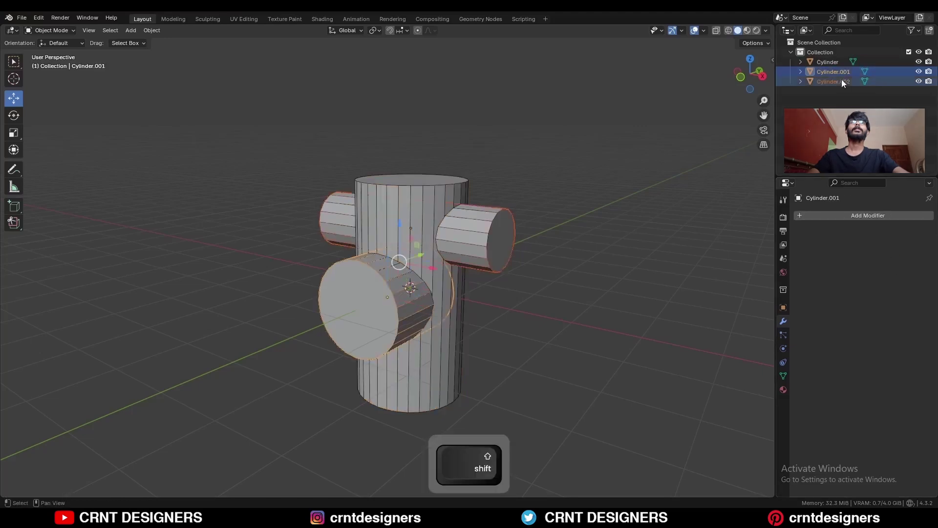
key("x")
left_click(572, 142)
- Symmetrize the whole merged mesh from -X to +X in Edit Mode, working in the front view
middle_click_drag(417, 198, 420, 225, "ctrl")
left_click(420, 225)
left_click(741, 76)
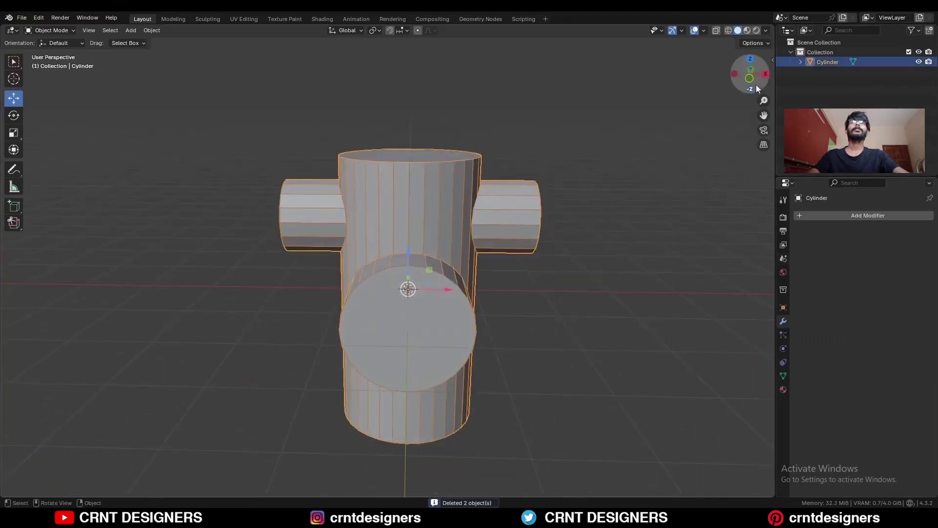
key("Tab")
key("a")
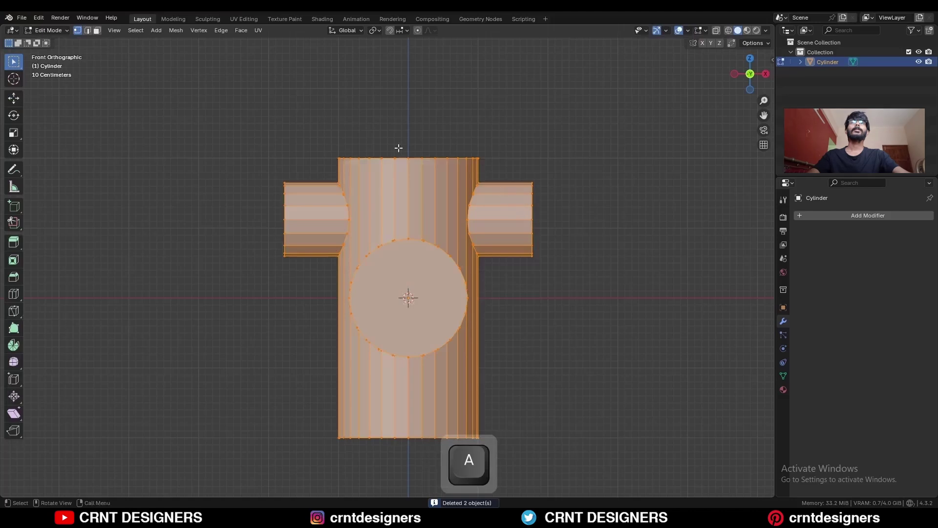
left_click(176, 30)
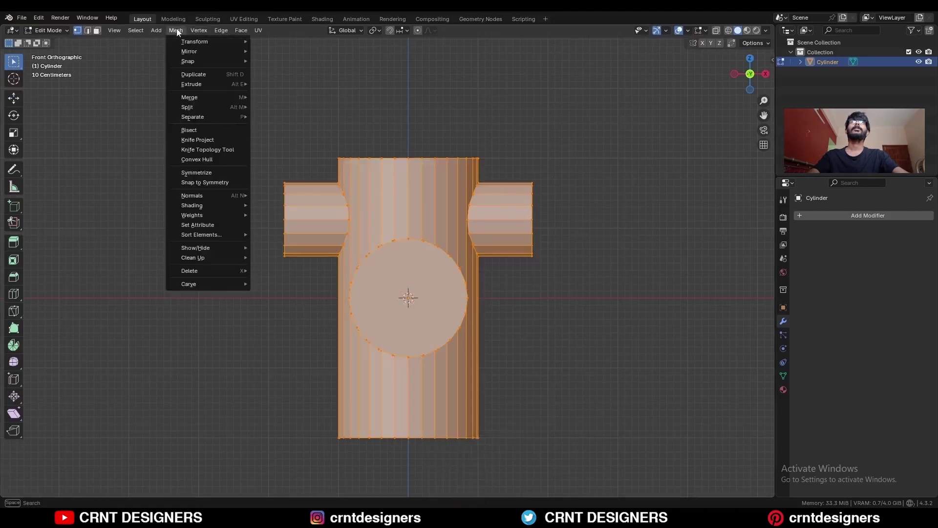
left_click(202, 172)
- Delete the faces of the -X half of the mesh, selecting through it with X-ray on
key("alt+z")
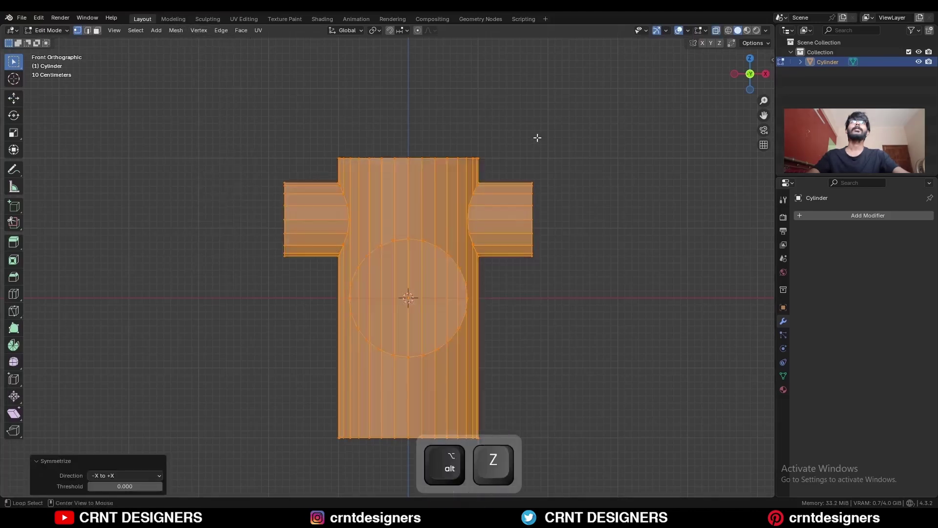
left_click_drag(408, 104, 230, 485)
key("x")
left_click(626, 233)
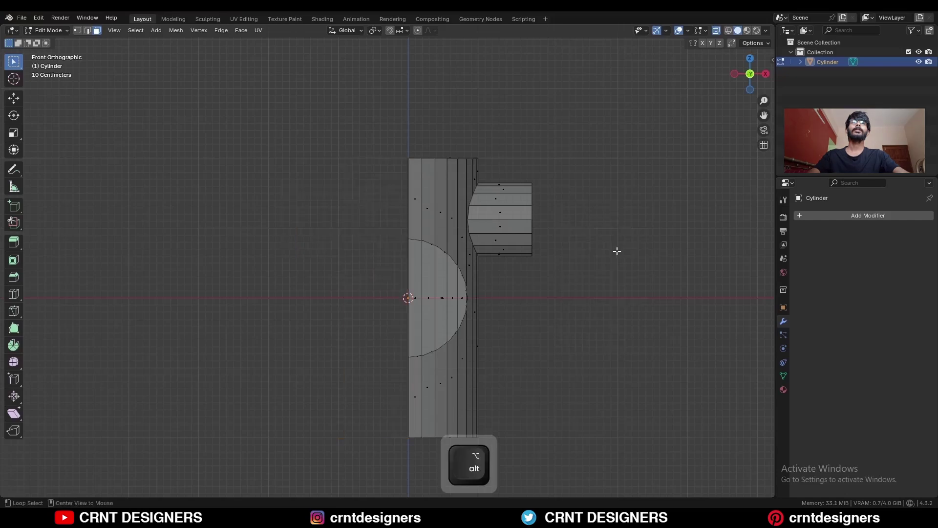
key("alt+z")
- Delete the top and bottom cap faces of the vertical half cylinder
middle_click_drag(553, 247, 450, 290)
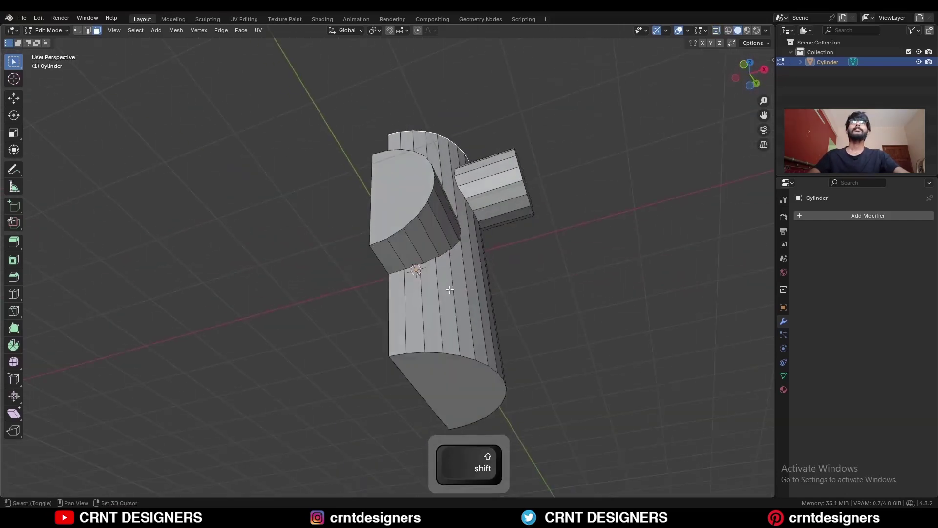
left_click(459, 386, "shift")
key("x")
left_click(491, 235)
middle_click_drag(491, 235, 518, 252)
- Knife horizontal cuts across the vertical cylinder, one at the side cylinder's mid-height and one just below the front cylinder
left_click(746, 77)
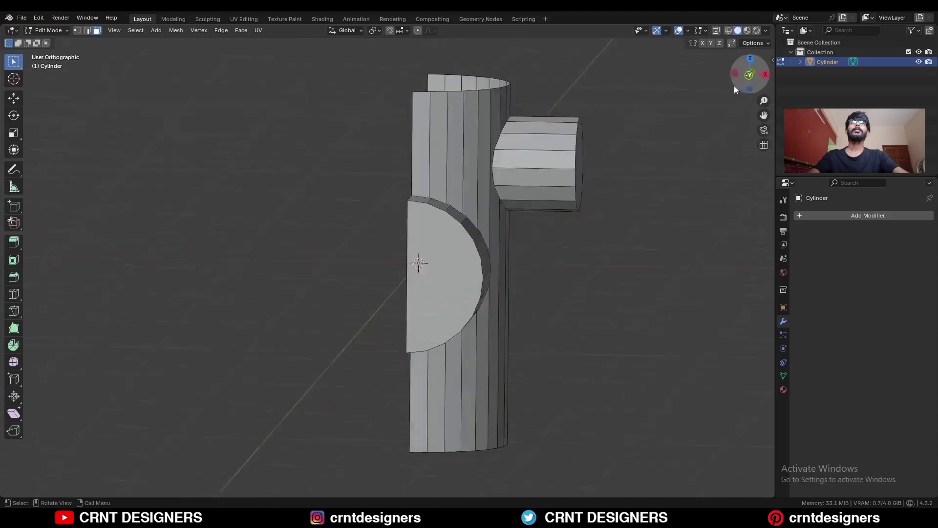
middle_click_drag(492, 136, 455, 149, "shift")
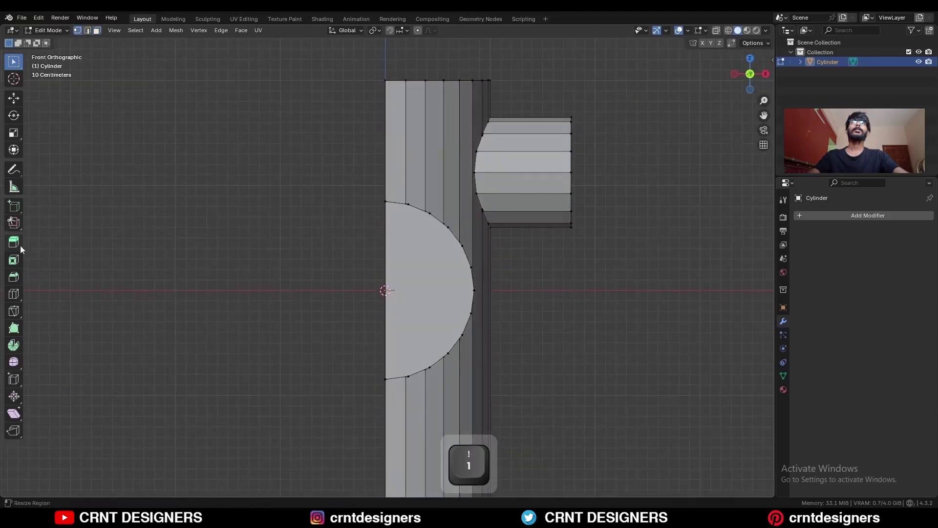
left_click(14, 311)
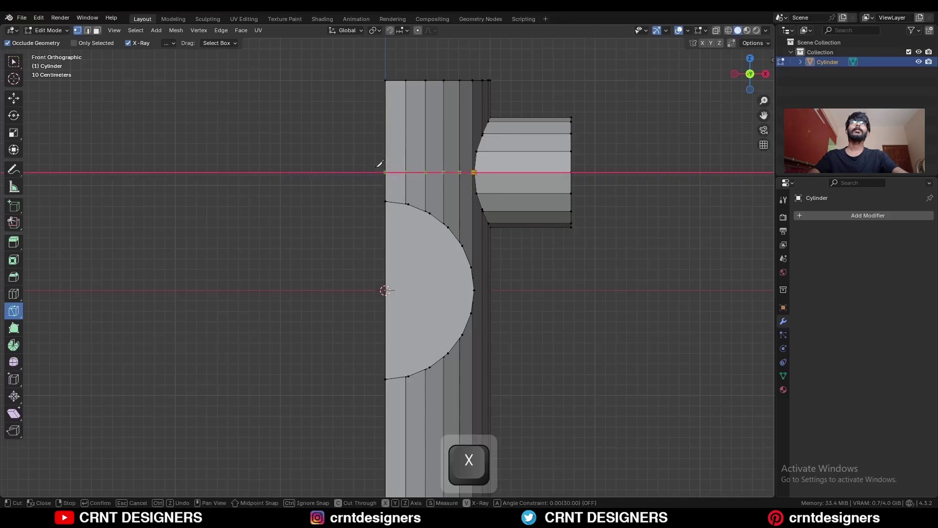
key("Return")
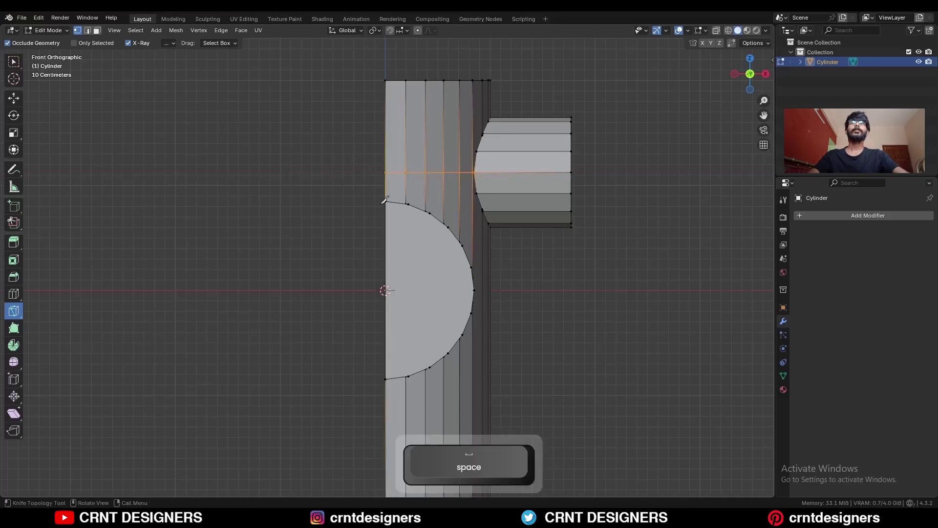
middle_click_drag(474, 272, 448, 192, "shift")
key("Return")
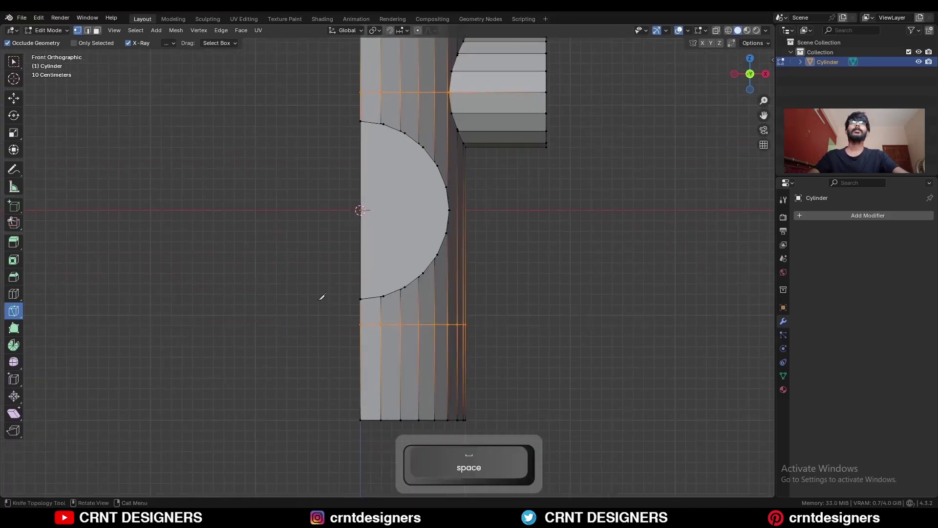
- Knife a Y-constrained cut through the vertical cylinder at the front cylinder's mid-height in the right view
middle_click_drag(320, 295, 650, 132, "alt")
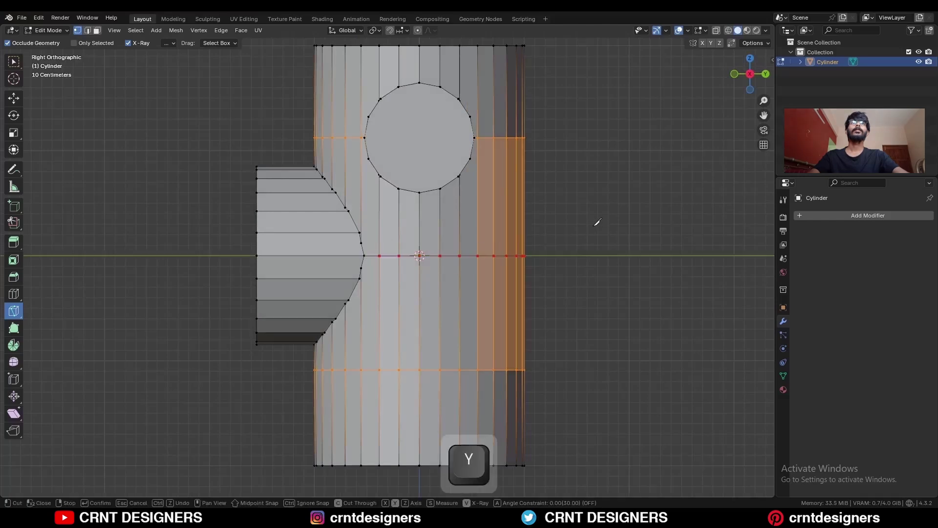
key("space")
key("c")
- Merge the first doubled vertex pair on the front cylinder's upper junction into the cylinder's own vertex
middle_click_drag(521, 226, 428, 241)
middle_click_drag(428, 240, 366, 247)
mouse_move(366, 247)
middle_mouse_down("shift")
mouse_move(354, 249)
mouse_move(358, 262)
middle_mouse_up("shift")
middle_click_drag(358, 262, 338, 273, "ctrl")
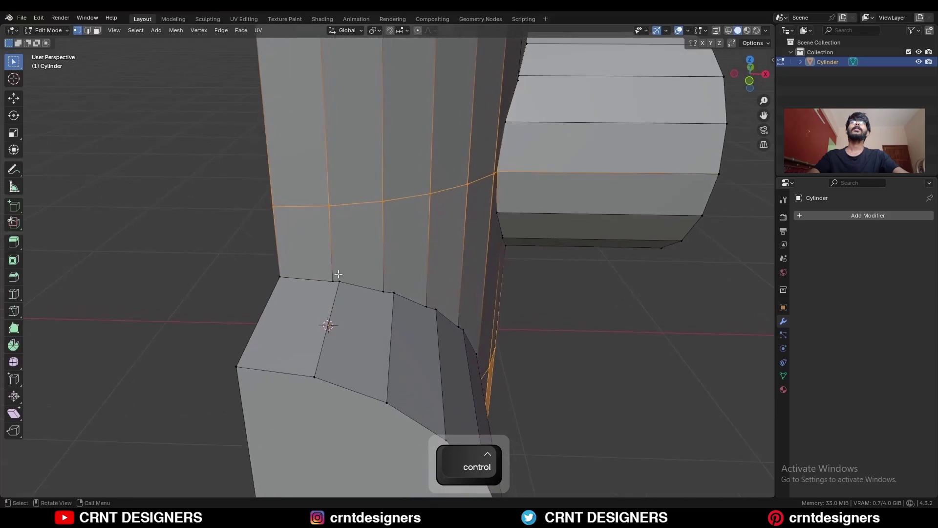
left_click(338, 280)
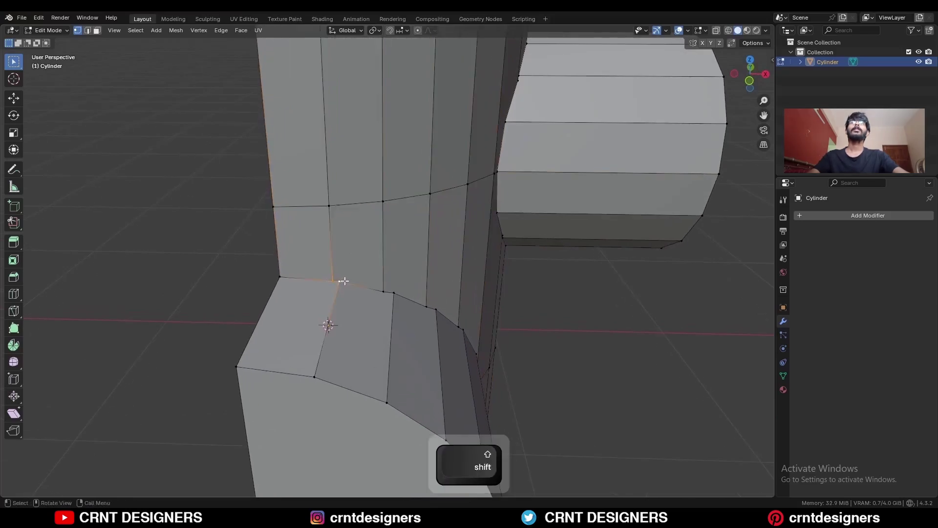
key("m")
left_click(328, 323)
- Merge the remaining doubled vertex pairs along the front cylinder's upper junction using At Last
middle_click_drag(396, 301, 322, 273)
left_click(312, 288)
left_click(320, 294, "shift")
key("m")
left_click(321, 297)
left_click(317, 268)
left_click(332, 279, "shift")
key("m")
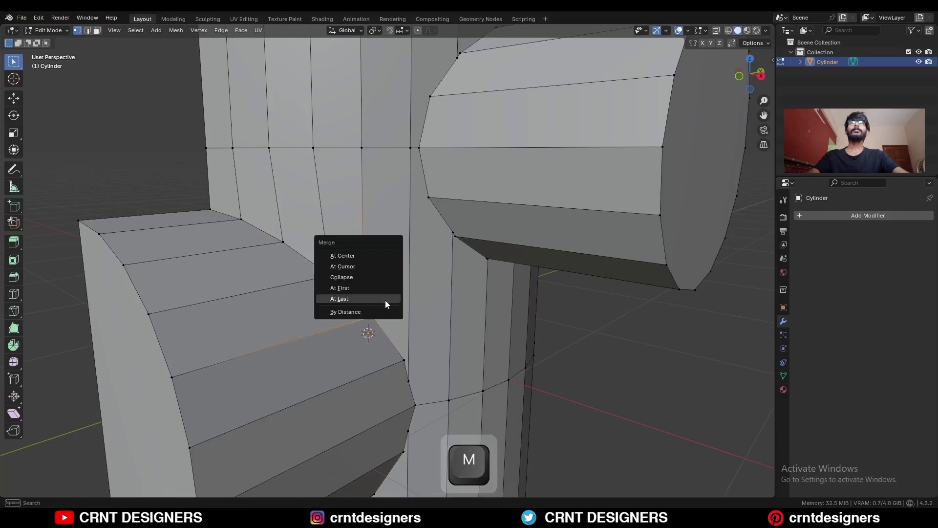
left_click(385, 300)
- Knife horizontal cuts across the vertical cylinder from the front cylinder's vertices just above and below its mid-height
middle_click_drag(385, 300, 421, 269)
scroll(421, 268, "down", 4)
key("KP_3")
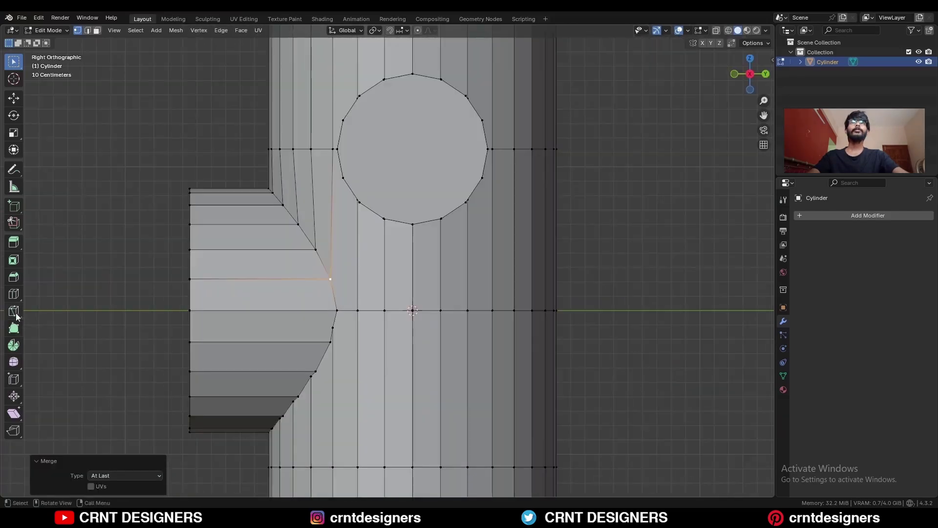
key("space")
middle_click_drag(337, 343, 371, 261, "shift")
left_click(622, 282)
key("space")
- Merge the doubled vertex pairs along the front cylinder's lower junction using At Last
key("w")
left_click(383, 229)
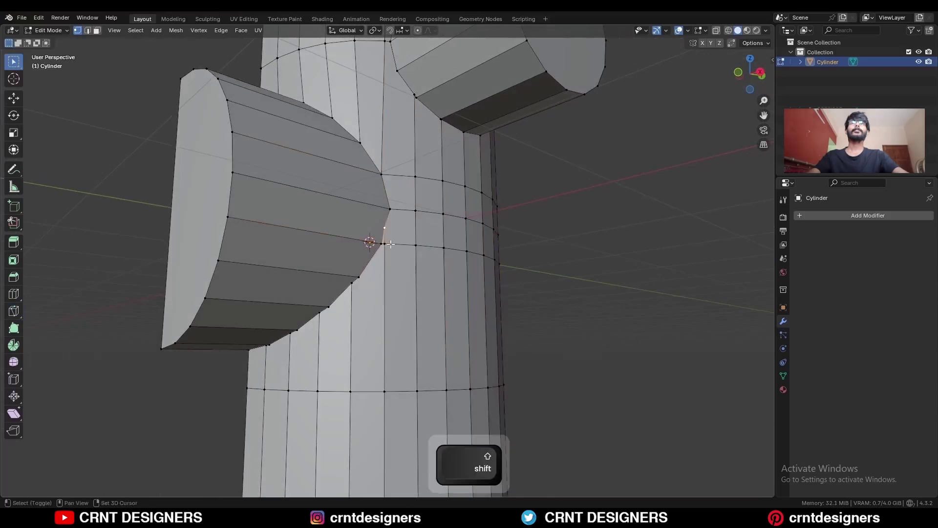
left_click(381, 246, "shift")
key("m")
left_click(338, 250)
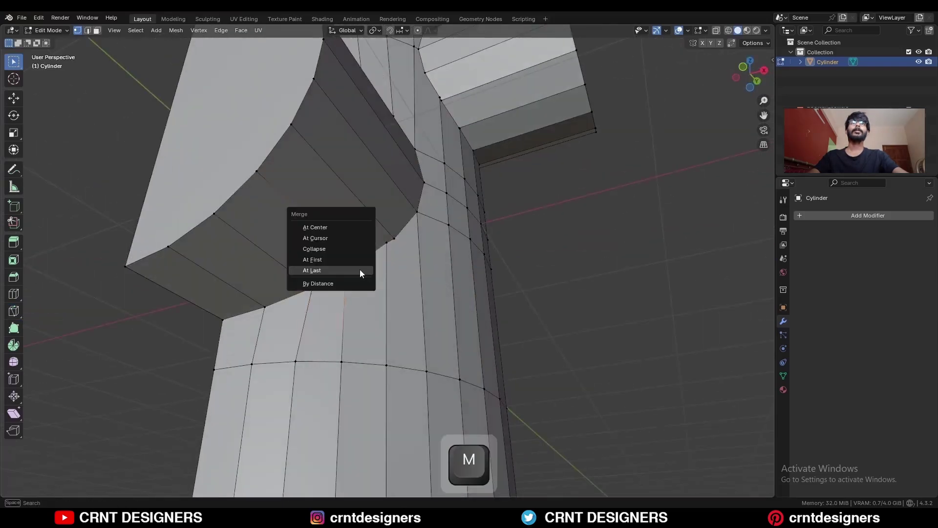
left_click(360, 268)
- Select face loops around the front cylinder's junction to check the topology flow
key("3")
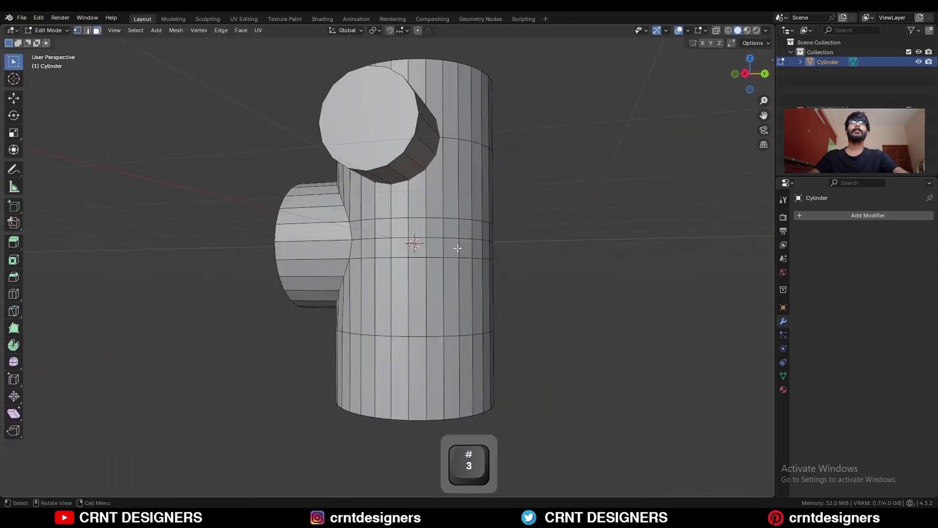
left_click(382, 277, "alt")
middle_click_drag(382, 277, 410, 147)
left_click(381, 190, "alt")
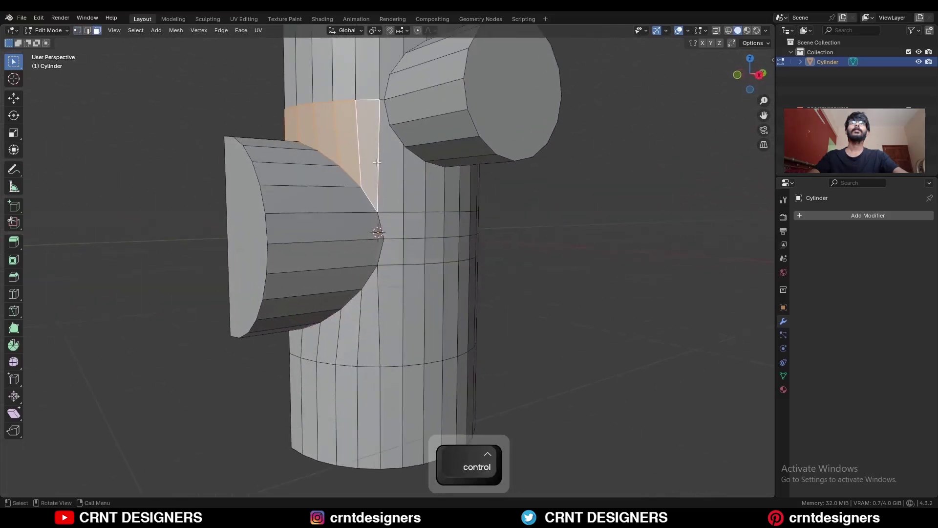
- Knife a horizontal X-constrained cut through the vertical cylinder between its open top and the side cylinder
middle_click_drag(411, 178, 414, 213, "shift")
key("1")
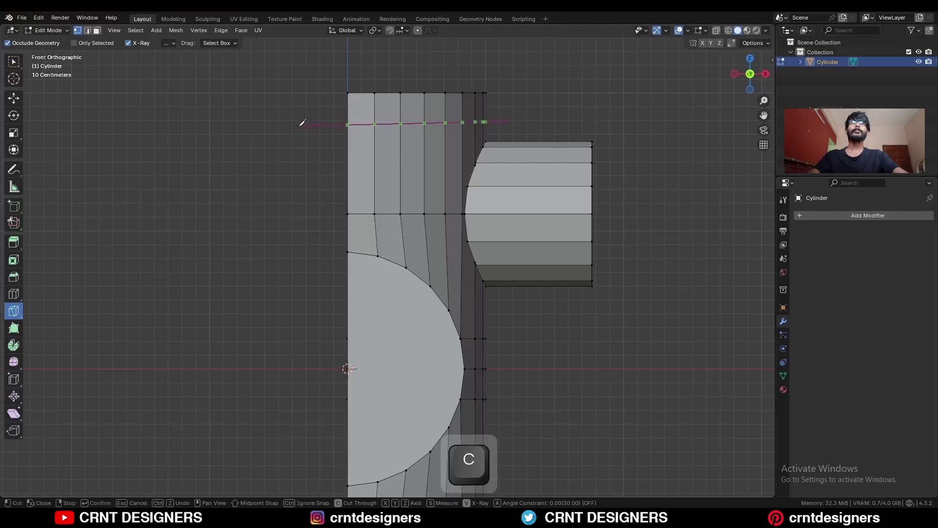
key("x")
left_click(268, 130)
key("space")
- Knife three horizontal cuts from the side cylinder's junction vertices across the vertical cylinder, two above its mid-height and one below
left_click(498, 224)
key("x")
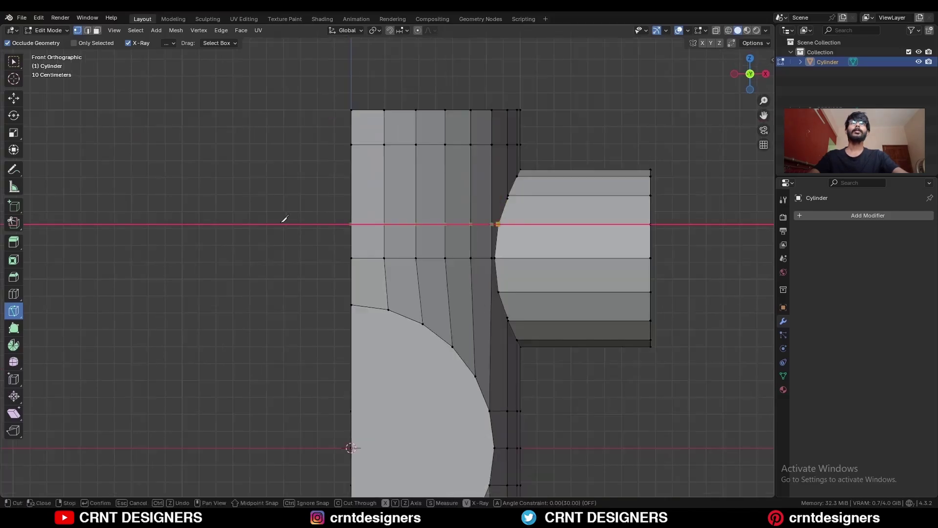
key("space")
left_click(509, 195)
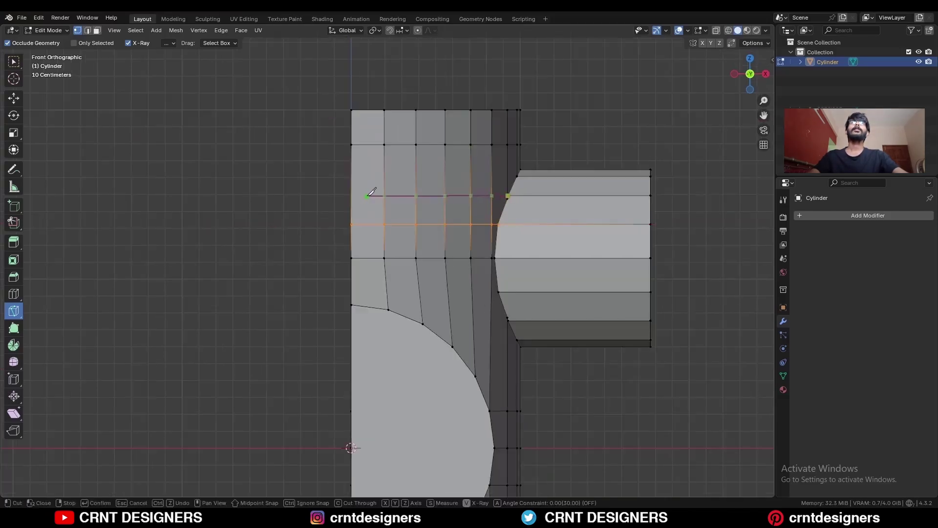
key("x")
key("space")
key("c")
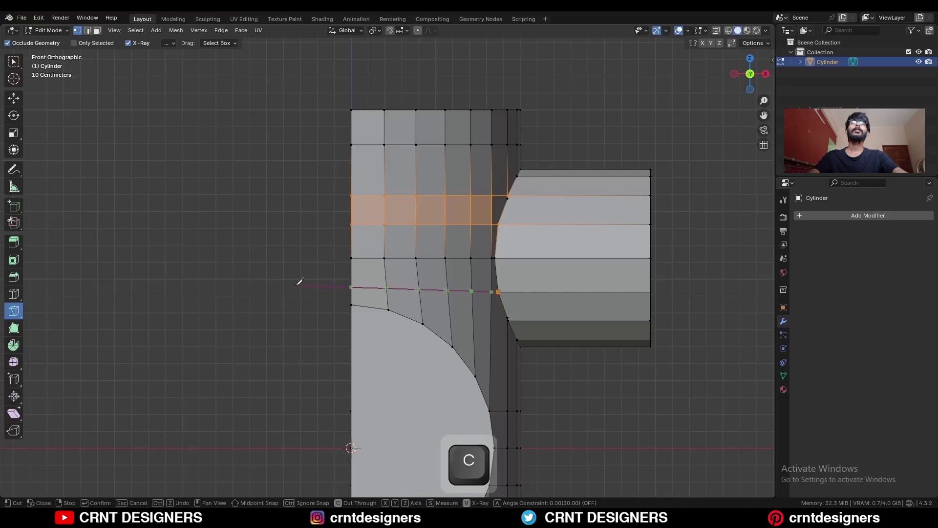
key("space")
- Merge the doubled vertices on the side cylinder's upper junction into its own vertices using At Last
middle_click_drag(274, 280, 335, 262)
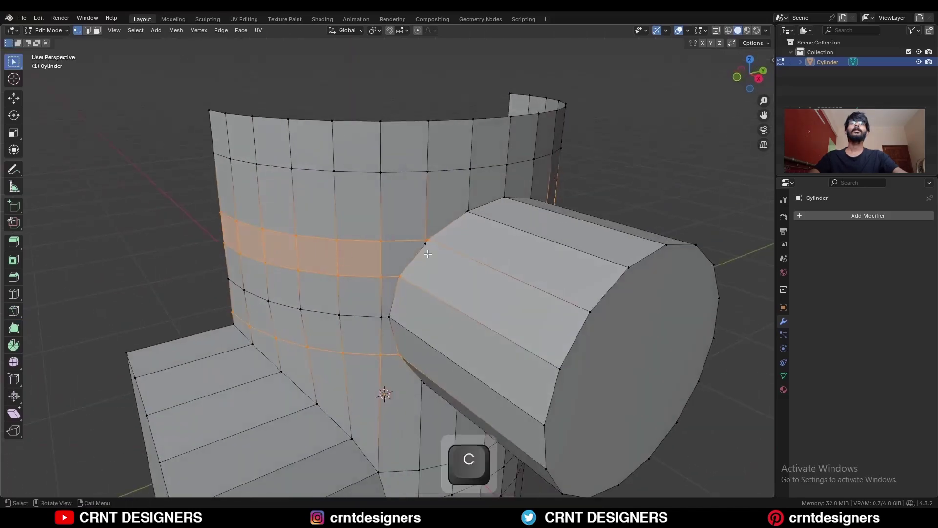
left_click(428, 239)
key("m")
left_click(432, 239)
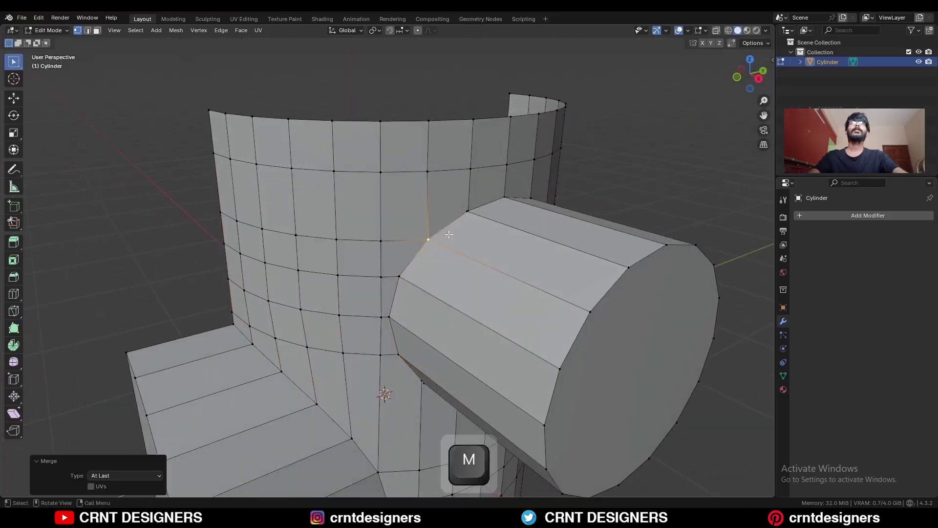
middle_click_drag(432, 240, 409, 279)
left_click(404, 243)
left_click(405, 246, "shift")
key("m")
left_click(406, 245)
- Merge the remaining doubled vertex pairs around the side cylinder's junction using At Last
left_click(414, 258, "shift")
key("m")
left_click(414, 258)
left_click(419, 279)
key("m")
left_click(422, 279)
- Knife a cut from the side cylinder's lower junction vertex across the strip above the front cylinder, following its arc to the centre edge
key("3")
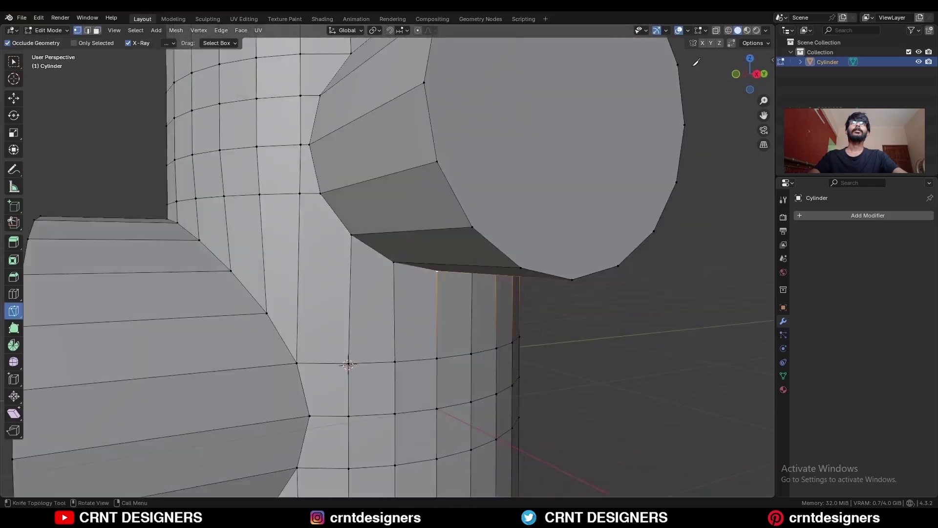
left_click(737, 74)
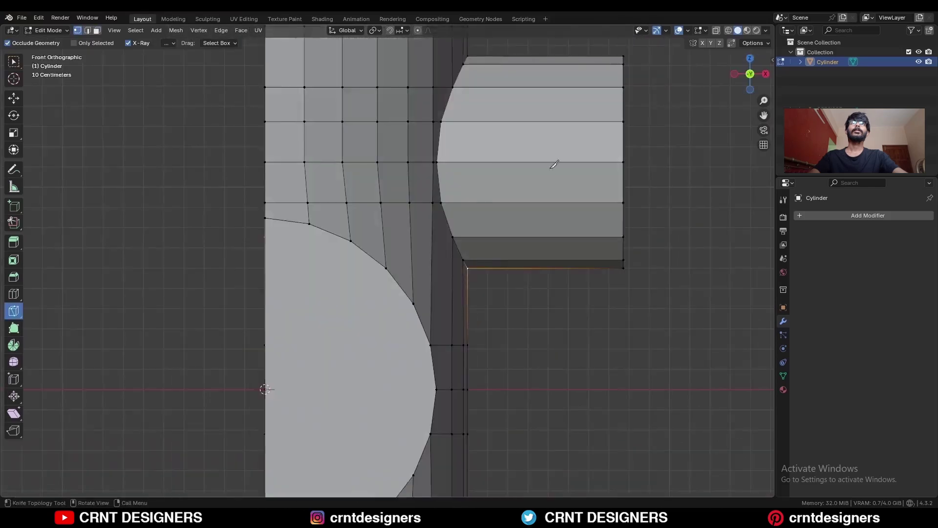
left_click(384, 237)
key("space")
key("ctrl+r")
left_click(344, 198)
right_click(343, 198)
left_click(349, 221)
left_click(383, 237)
key("space")
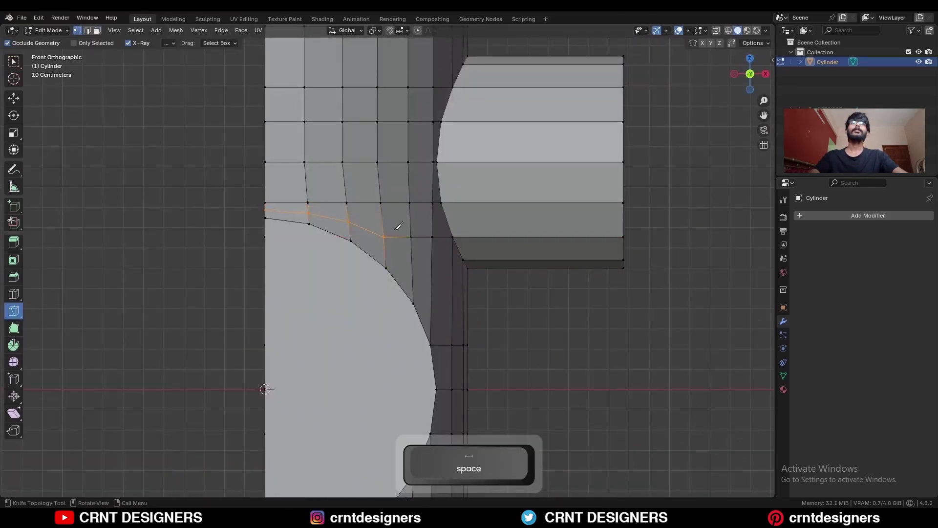
- Dissolve the two rows of cut edges directly above the front cylinder, from the side strip to the centre edge
middle_click_drag(398, 225, 405, 246)
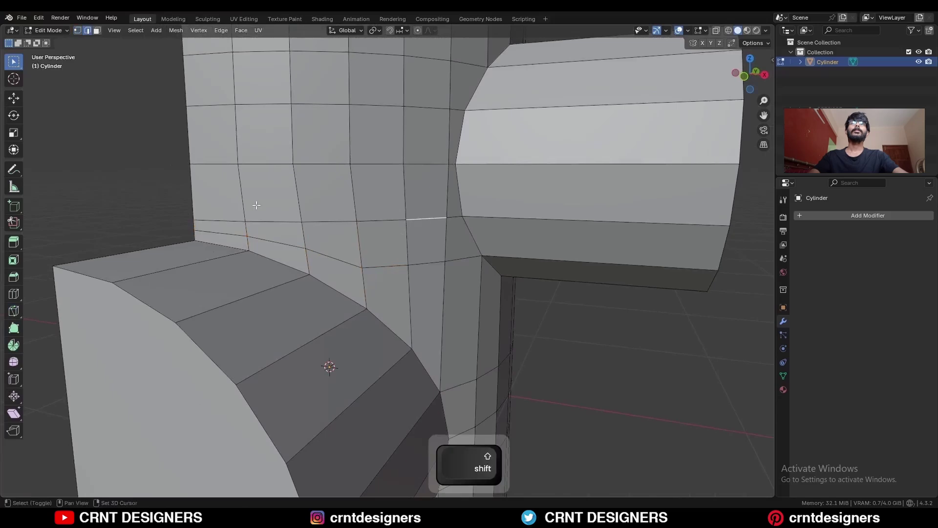
left_click(220, 220, "ctrl+shift")
key("ctrl+x")
left_click(426, 264, "shift")
left_click(221, 233, "ctrl+shift")
key("ctrl+x")
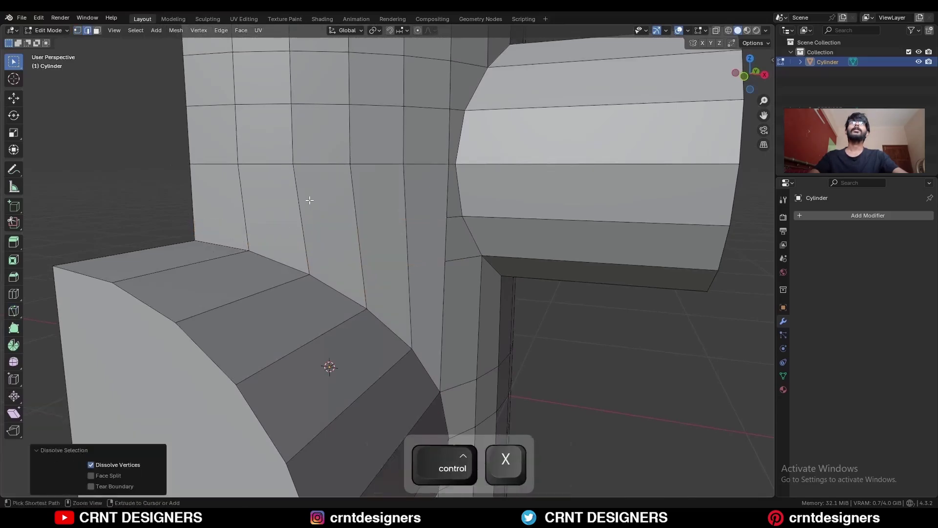
- Add a centred loop cut with 2 cuts to the strip of faces above the front cylinder
key("ctrl+r")
left_click(309, 199)
right_click(310, 199)
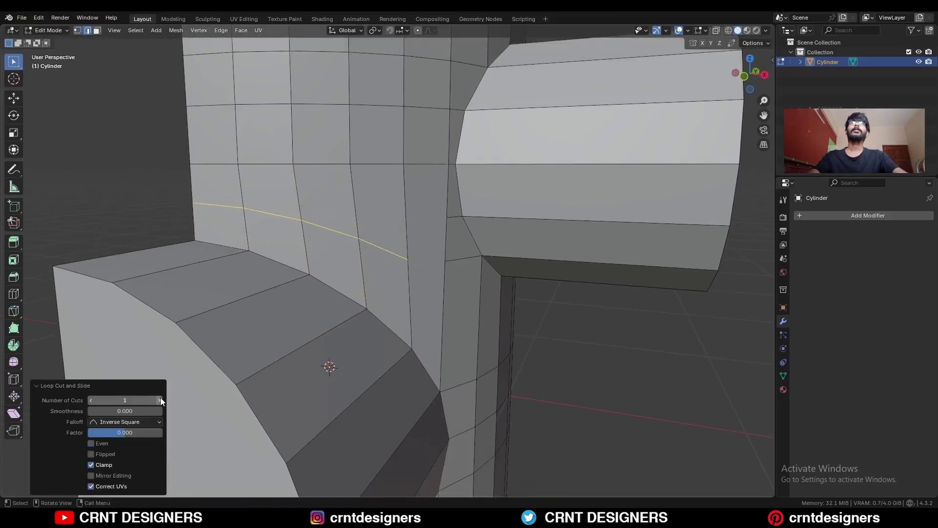
left_click(160, 400)
- Connect the end vertex of the lower loop cut to the lower vertex on the edge beside the side cylinder
key("1")
left_click(412, 286)
left_click(442, 262, "shift")
key("j")
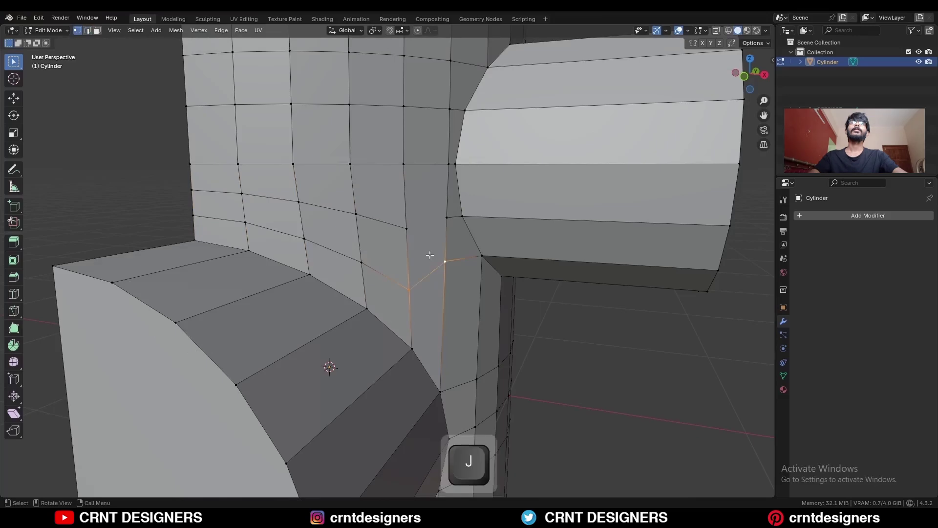
- Connect the end vertex of the upper loop cut to the upper vertex on the edge beside the side cylinder
left_click(406, 228)
left_click(437, 223, "shift")
middle_click_drag(410, 326, 414, 255)
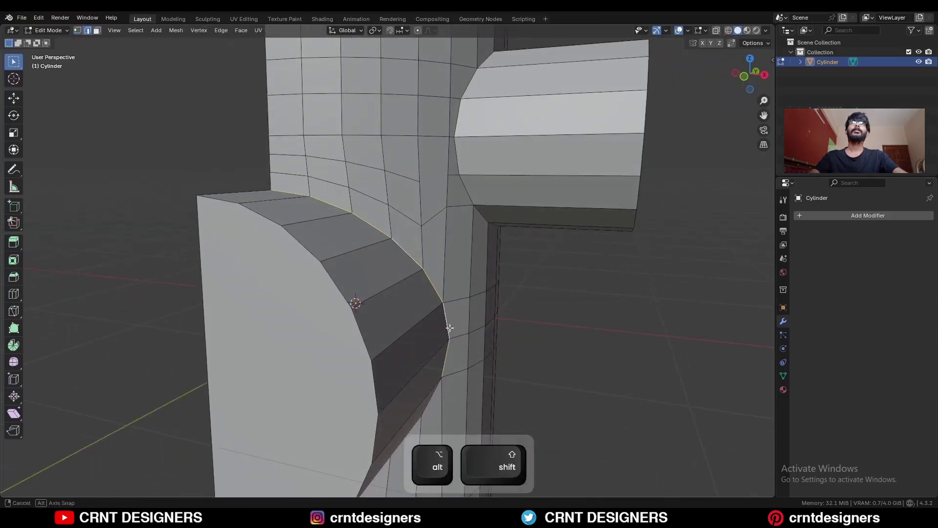
- Bevel the junction edge loops of the front and side cylinders by about 0.039 m with 1 segment
mouse_move(450, 328)
middle_mouse_down()
mouse_move(449, 287)
mouse_move(442, 328)
middle_mouse_up()
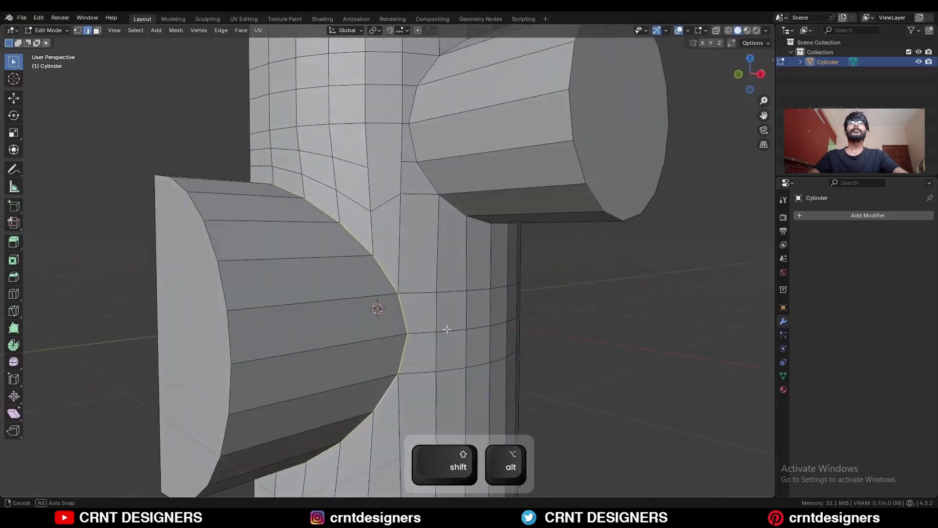
middle_click_drag(444, 201, 493, 233)
key("ctrl+b")
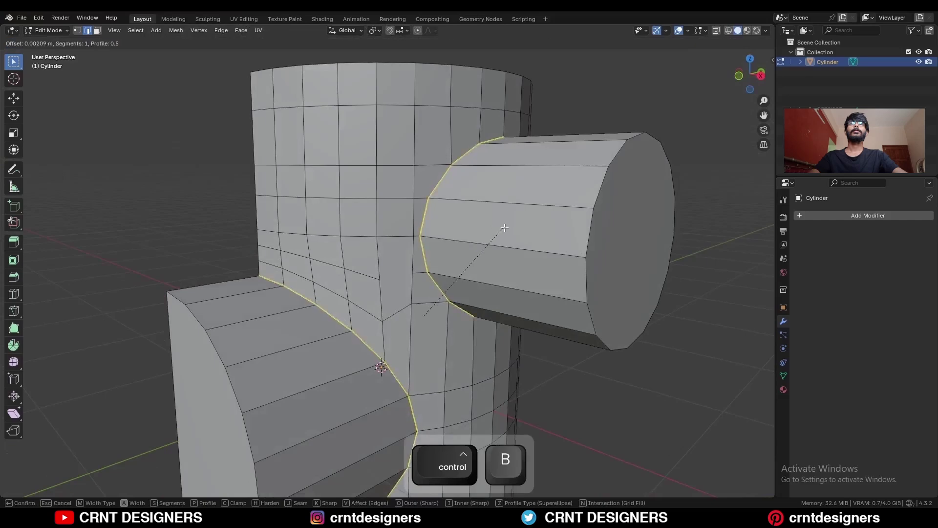
left_click(495, 227)
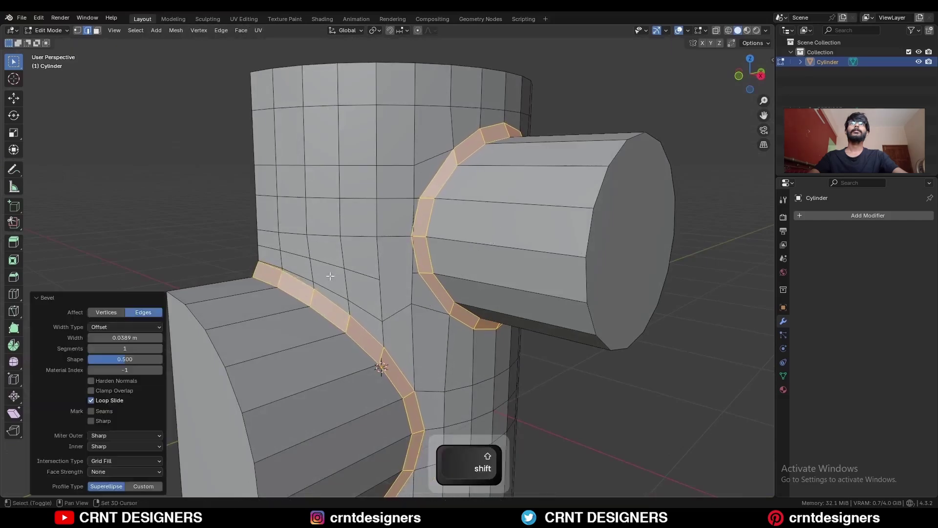
- Set the junction bevel to 2 segments, shape 1.000 and width 0.03 m
left_click(159, 348)
left_click_drag(122, 358, 245, 352)
middle_click_drag(244, 352, 237, 290)
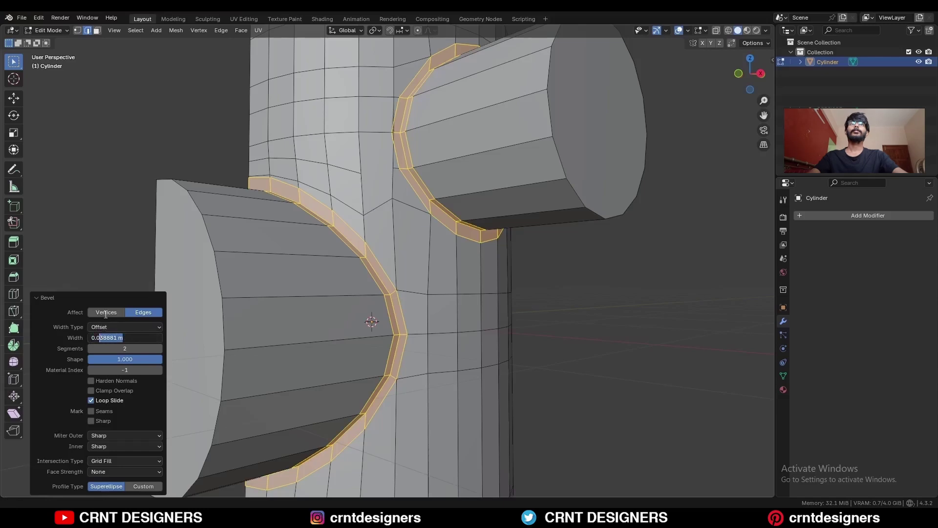
type("3")
key("Return")
middle_click_drag(337, 249, 374, 277)
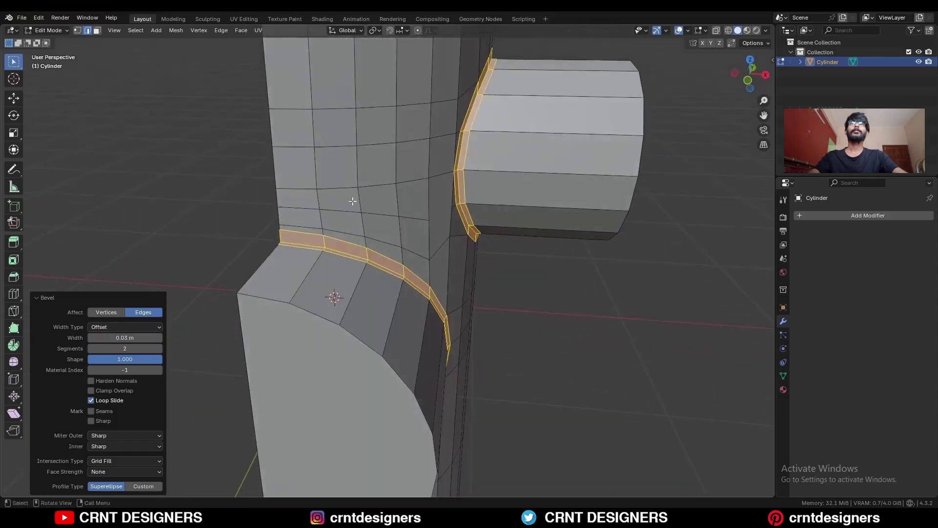
- Slide the outer bevel vertices along the upper arc of the front cylinder's junction to even out the bevel width
left_click(749, 76)
middle_click_drag(426, 192, 435, 225, "shift")
middle_click_drag(436, 224, 664, 126, "ctrl")
key("1")
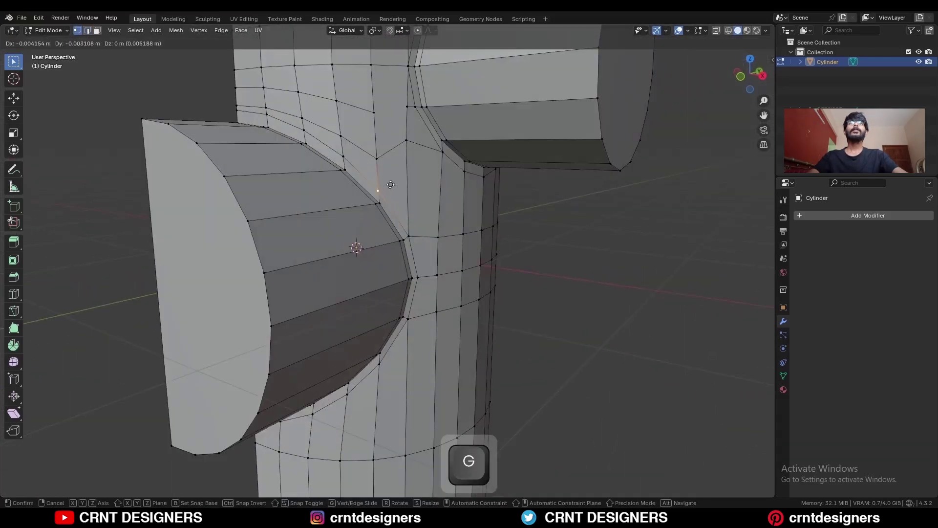
key("g")
middle_click_drag(390, 184, 336, 333)
key("ctrl+z")
key("g")
key("g")
left_click(342, 150)
key("g")
key("g")
left_click(329, 157)
- Slide the outer bevel vertices along the lower arc of the front cylinder's junction to match the rest of the border
scroll(359, 323, "up", 3)
left_click(376, 317)
key("g")
key("g")
left_click(387, 315)
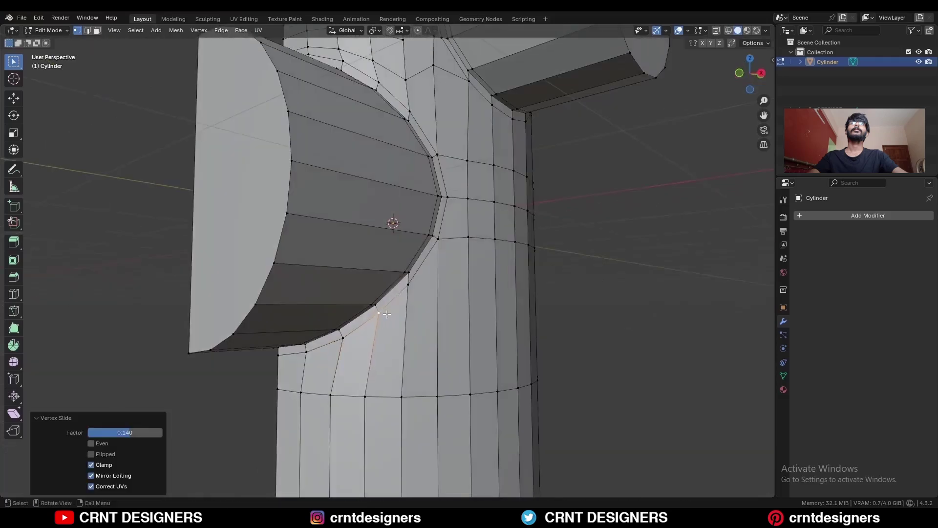
key("g")
left_click(433, 289)
- Slide the outer bevel vertex at the widest point of the front cylinder's junction slightly outward
middle_click_drag(432, 289, 442, 256)
left_click(431, 215)
key("g")
key("g")
left_click(450, 208)
middle_click_drag(450, 207, 415, 268)
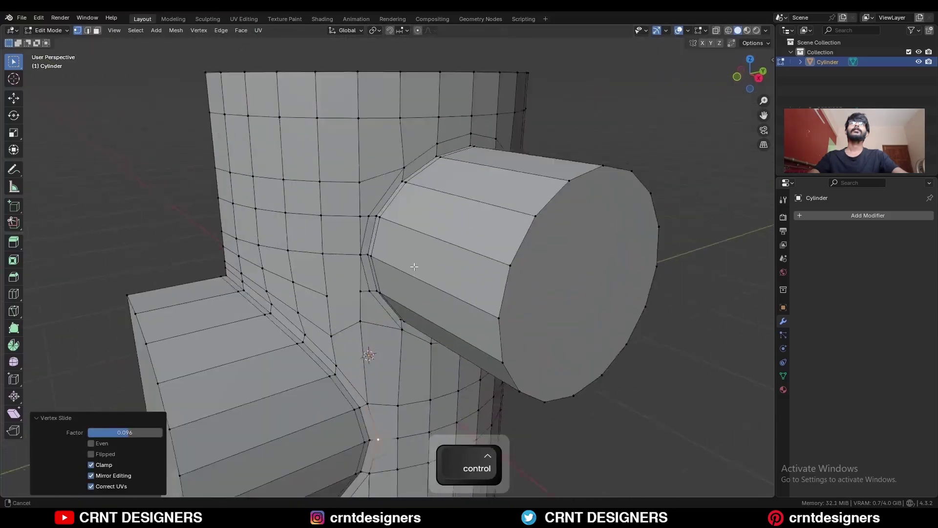
- Slide the vertices between the two junctions along their edges to smooth the strip beside the side cylinder
key("g")
key("g")
middle_click_drag(351, 253, 359, 211)
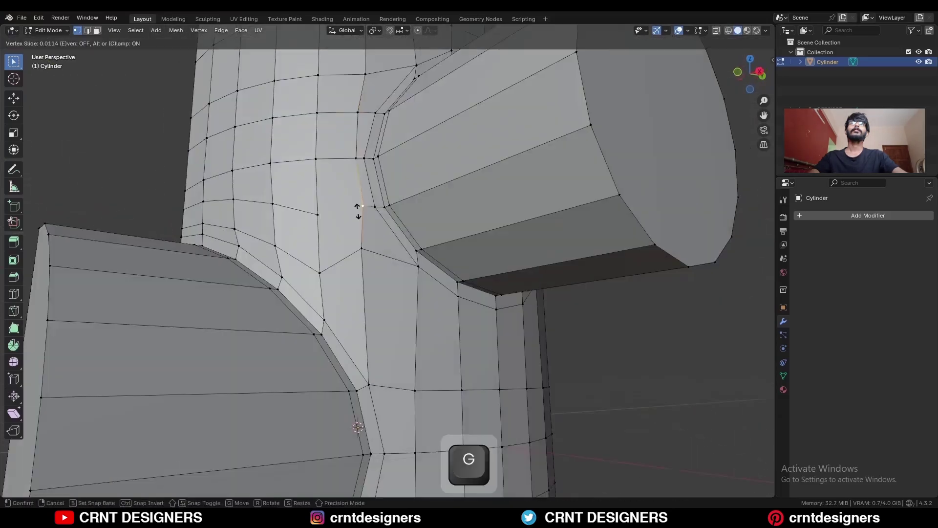
left_click(331, 265)
middle_click_drag(332, 265, 353, 307)
key("g")
key("g")
middle_click_drag(365, 248, 313, 240)
- In the right view, slide the outer bevel vertices at the top of the side cylinder's junction closer to the rim
key("KP_3")
key("g")
key("g")
left_click(458, 189)
key("g")
key("g")
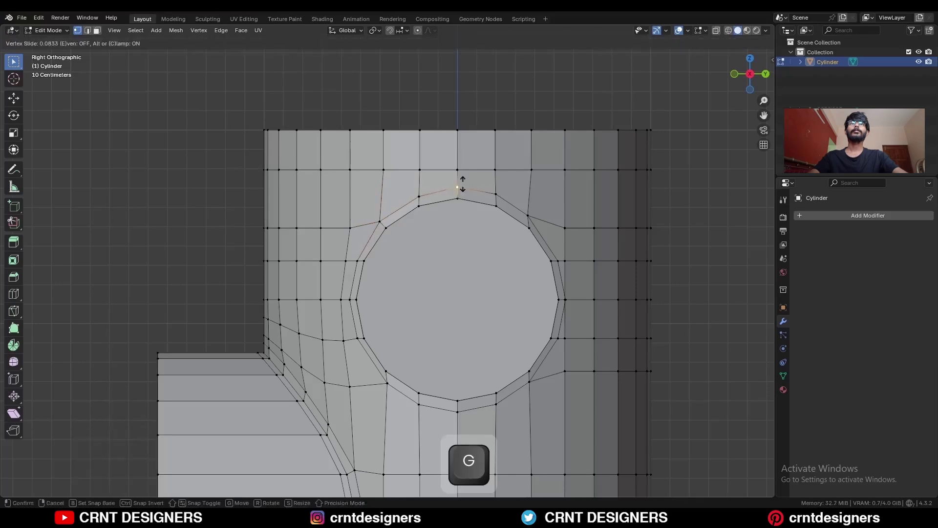
left_click(463, 184)
- Slide the vertices along the rear side of the side cylinder's junction outward to even out its border strip
left_click(528, 216)
key("g")
key("g")
left_click(541, 218)
middle_click_drag(540, 218, 486, 220)
key("g")
key("g")
left_click(530, 251)
key("g")
key("g")
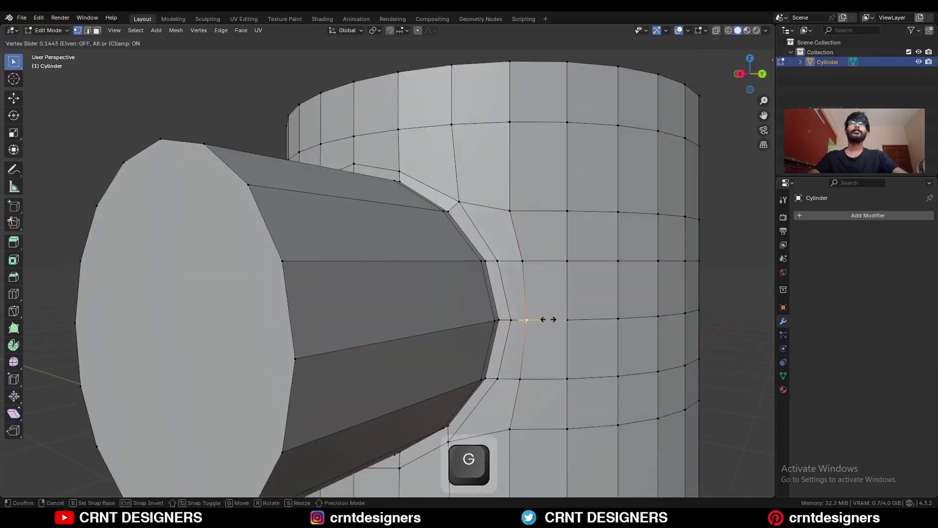
left_click(548, 320)
- In the right view, slide the outer bevel vertices along the underside of the side cylinder's junction closer to the rim
key("KP_3")
left_click(532, 378)
left_click(419, 403)
key("g")
key("g")
left_click(412, 408)
left_click(381, 377)
left_click(439, 283)
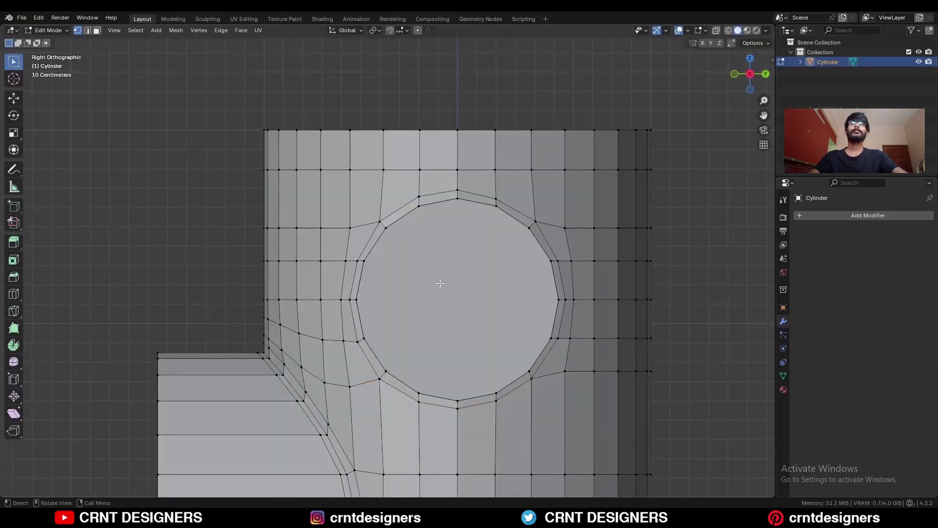
- Fine-tune the outer bevel vertices on the upper front and upper rear of the side cylinder's junction by sliding them
left_click(381, 223)
key("g")
key("g")
left_click(381, 220)
left_click(546, 259)
key("g")
key("g")
left_click(553, 256)
- Knife a straight cut along Y below the side cylinder, from the front junction's upper arc vertex across the vertical cylinder
scroll(481, 361, "down", 2)
key("3")
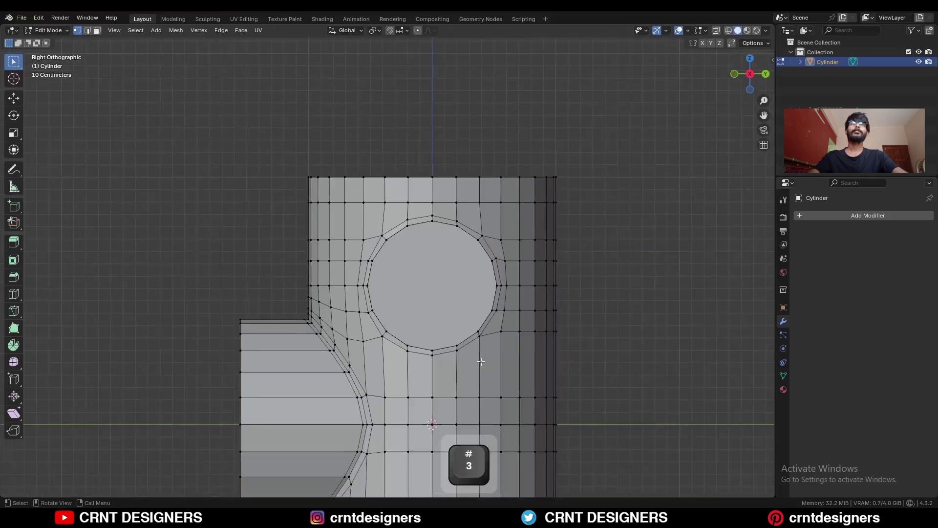
scroll(481, 362, "up", 2)
middle_click_drag(280, 353, 338, 249, "shift")
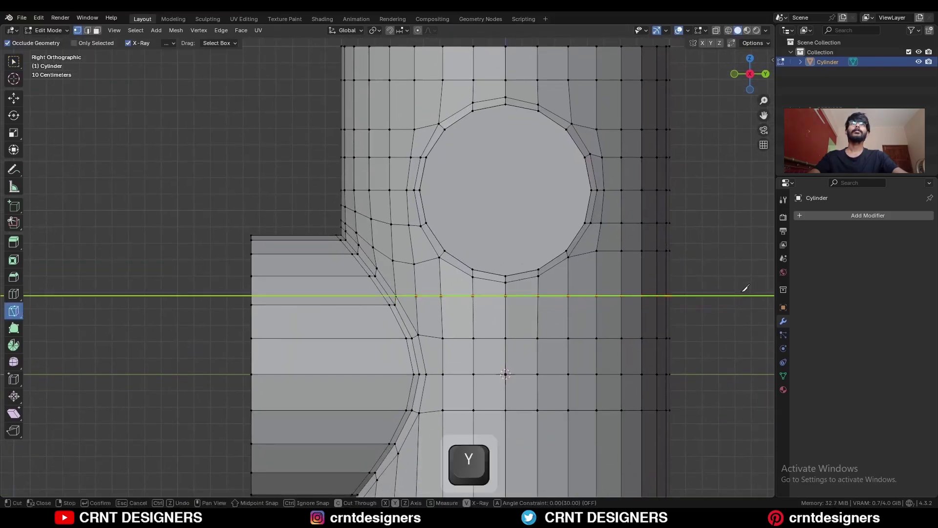
left_click(741, 292)
key("Return")
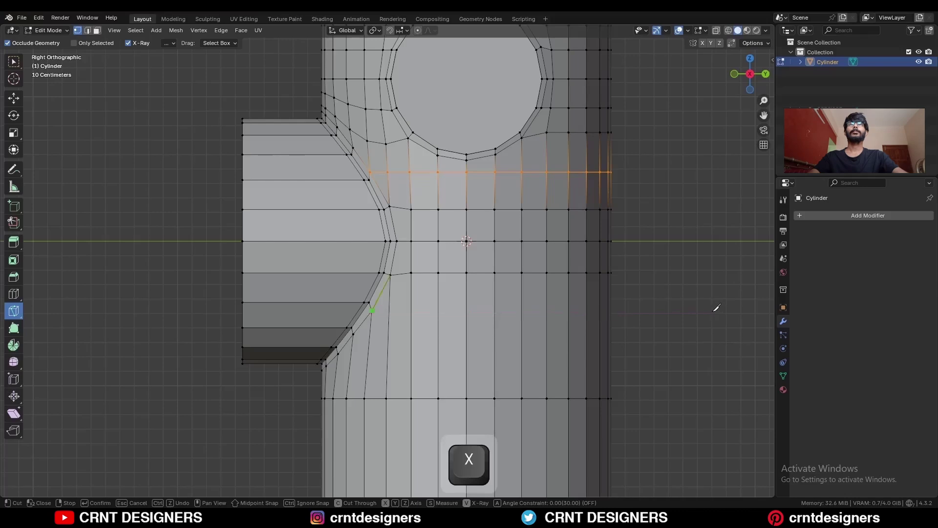
- Knife two more straight horizontal cuts from the front junction's lower arc vertices across the vertical cylinder
key("space")
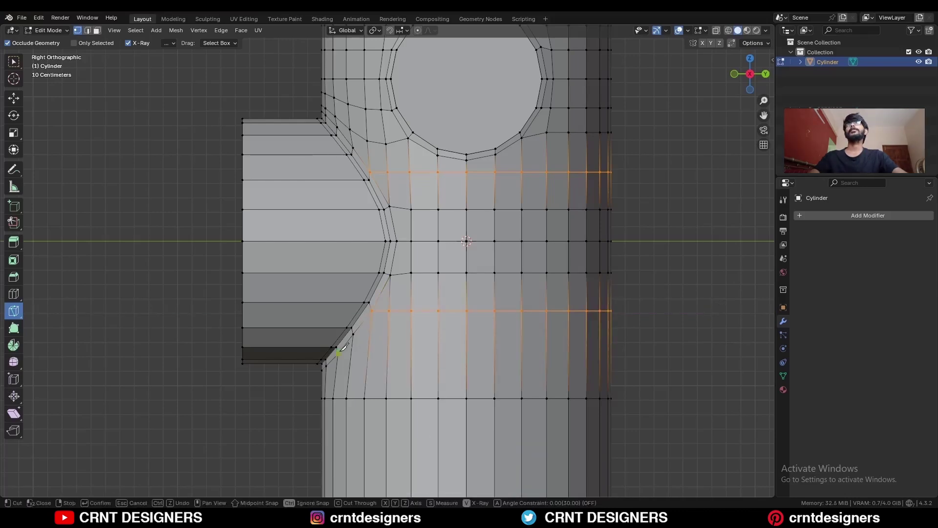
key("space")
key("w")
- Check the face loops below, beside and between the two junctions for continuous quad flow
key("3")
middle_click_drag(359, 351, 431, 353)
left_click(431, 354, "alt")
left_click(434, 318, "alt")
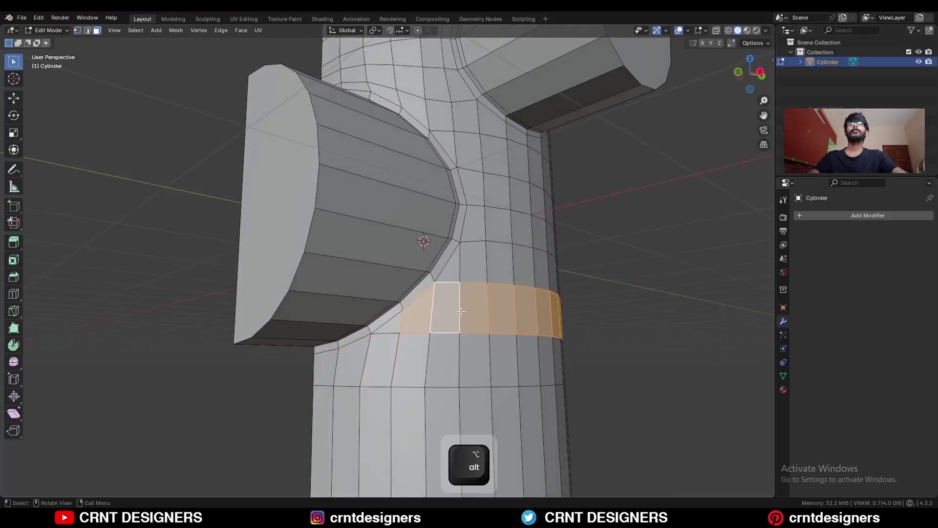
middle_click_drag(434, 318, 330, 349)
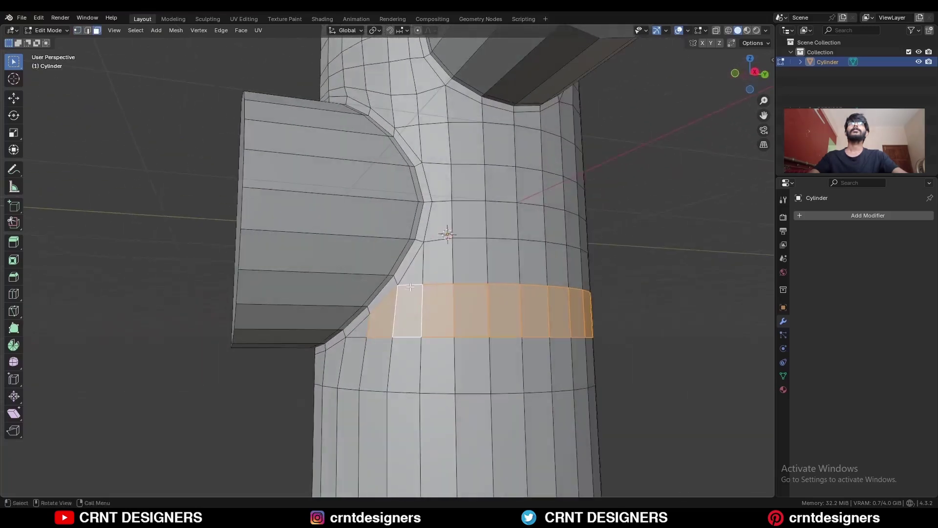
left_click(436, 259, "alt")
middle_click_drag(447, 254, 425, 278)
left_click(430, 262, "alt")
left_click(429, 229, "alt")
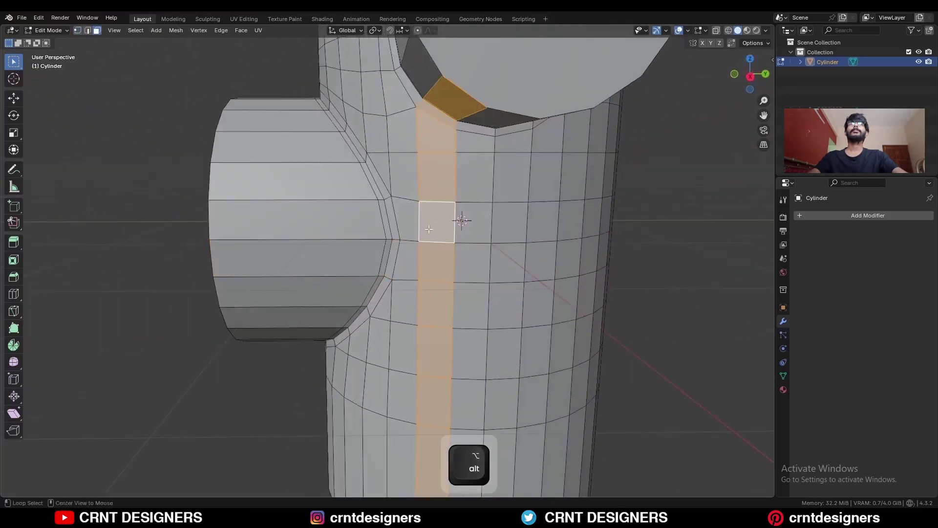
left_click(411, 186, "alt")
middle_click_drag(411, 186, 535, 239)
- Return to Object Mode and apply the cylinder object's scale
key("Tab")
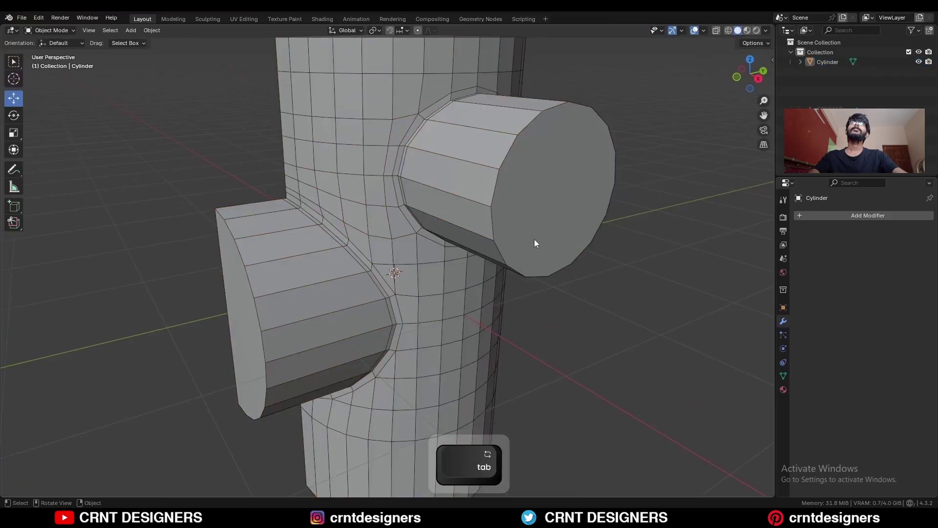
scroll(528, 236, "down", 2)
key("ctrl+a")
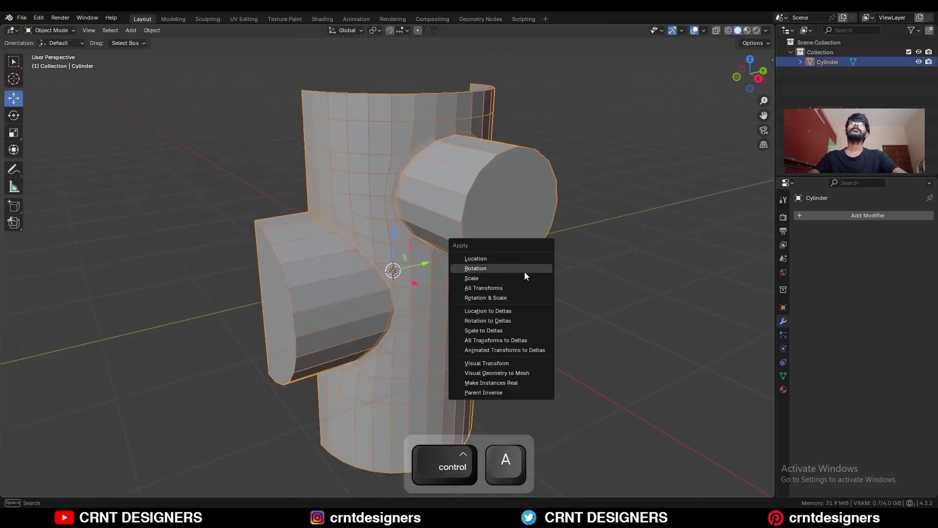
left_click(519, 278)
- Inset the end caps of the front and side cylinders by about 0.094 m with Boundary off
key("Tab")
key("ctrl+z")
key("i")
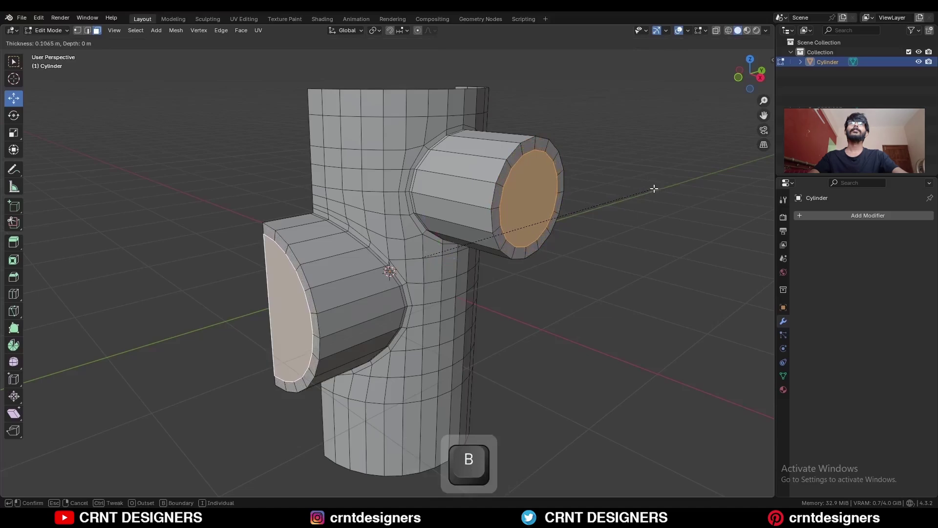
left_click(656, 187)
- Inset both end caps again by about 0.106 m and push them inward about 0.07 m with Shrink/Fatten
key("i")
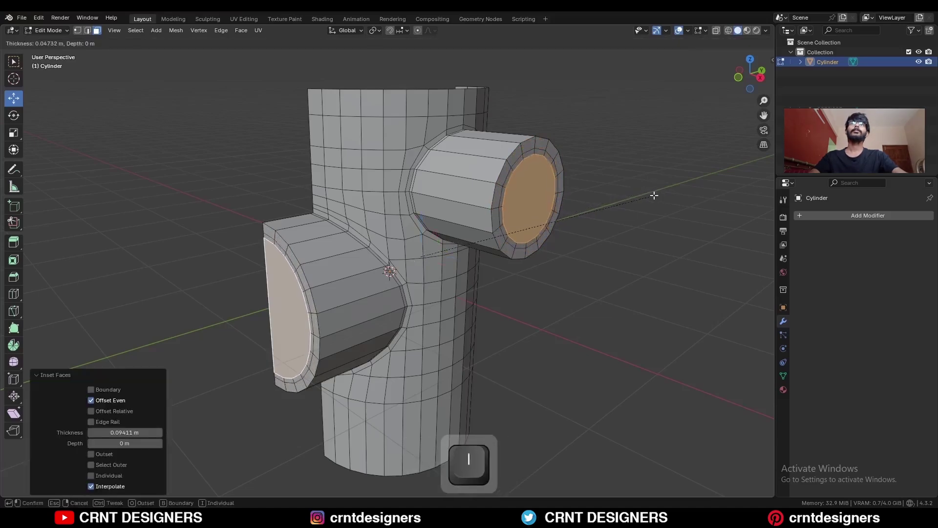
left_click(651, 196)
key("alt+s")
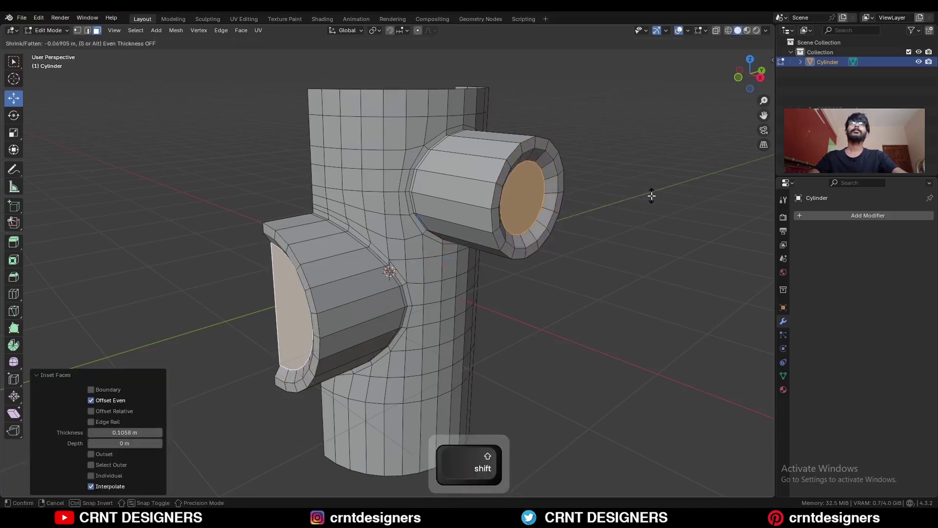
left_click(651, 196)
- Bevel the outer rim edge loops of the front and side cylinders by about 0.03 m with 2 segments and profile 1
mouse_move(627, 205)
middle_mouse_down()
mouse_move(687, 216)
mouse_move(619, 208)
middle_mouse_up()
key("2")
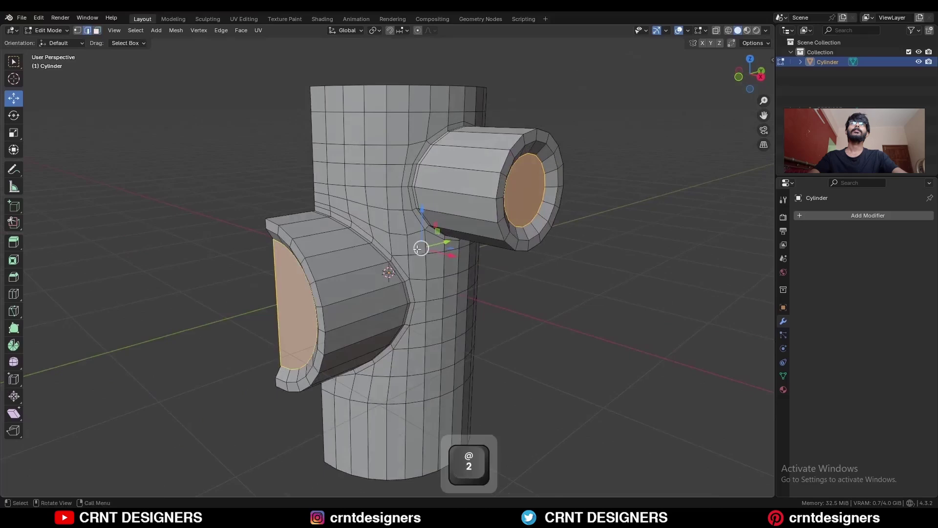
left_click(312, 267, "alt")
key("ctrl+b")
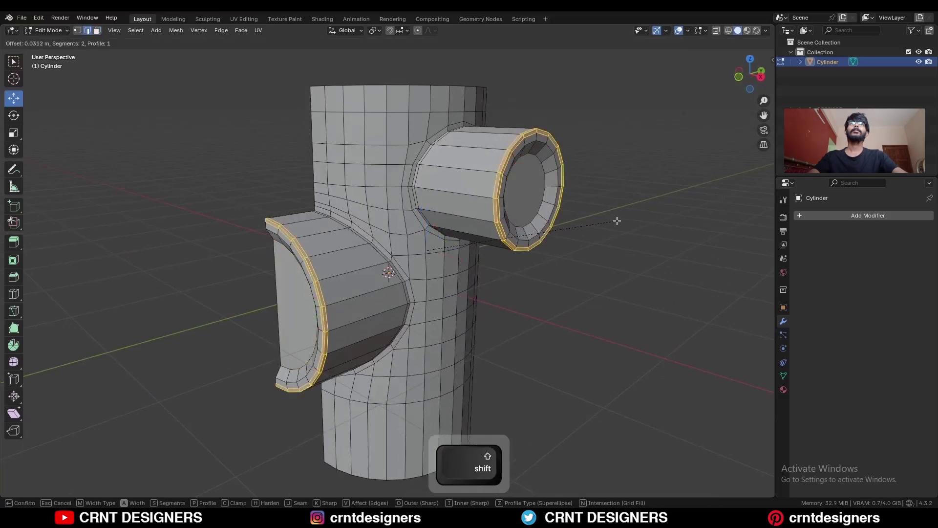
left_click(606, 218)
- Add centred loop cuts with 3 cuts around the front cylinder and the side cylinder
key("ctrl+r")
left_click(469, 171)
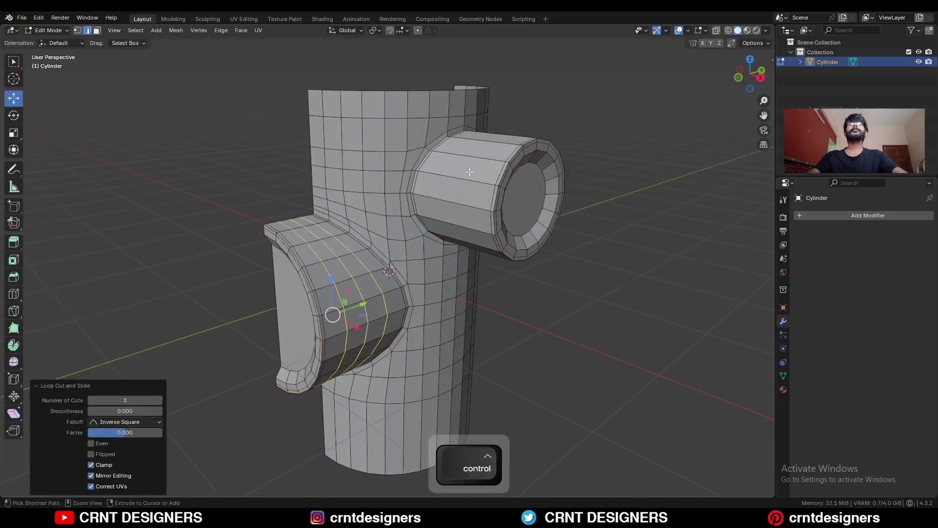
key("Tab")
middle_click_drag(555, 282, 502, 251)
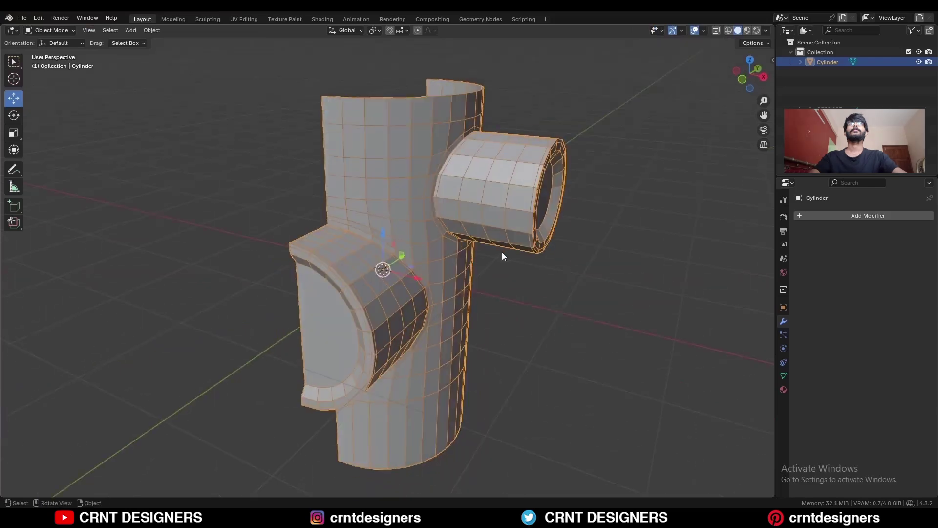
- Symmetrize the entire mesh in the +X to -X direction
key("Tab")
key("a")
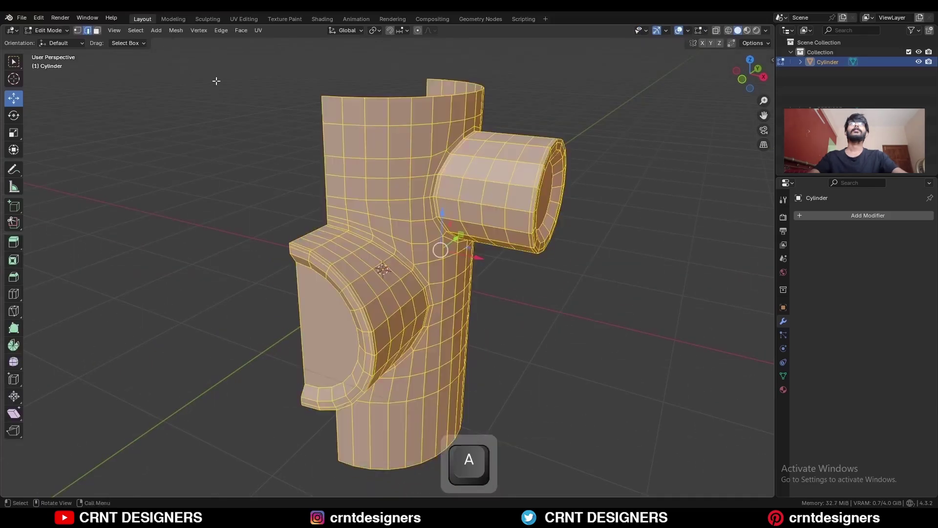
left_click(181, 31)
left_click(200, 174)
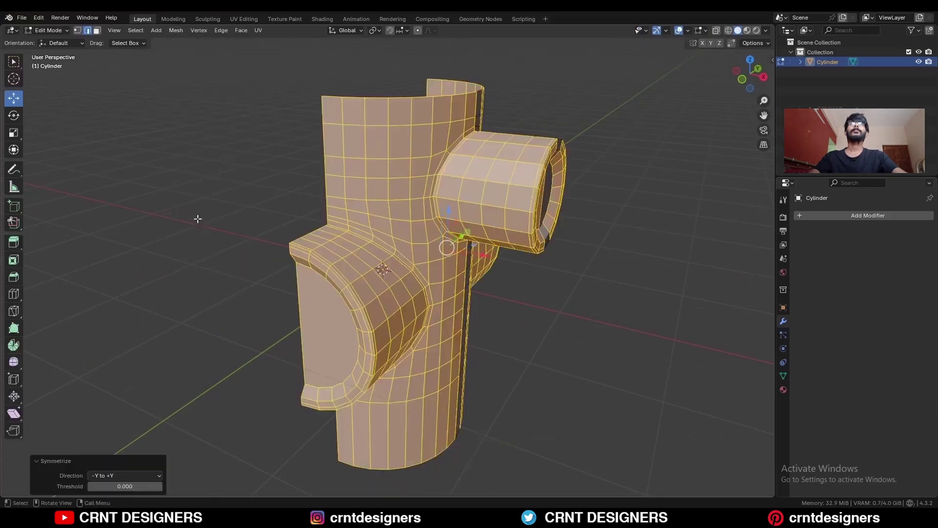
left_click(127, 421)
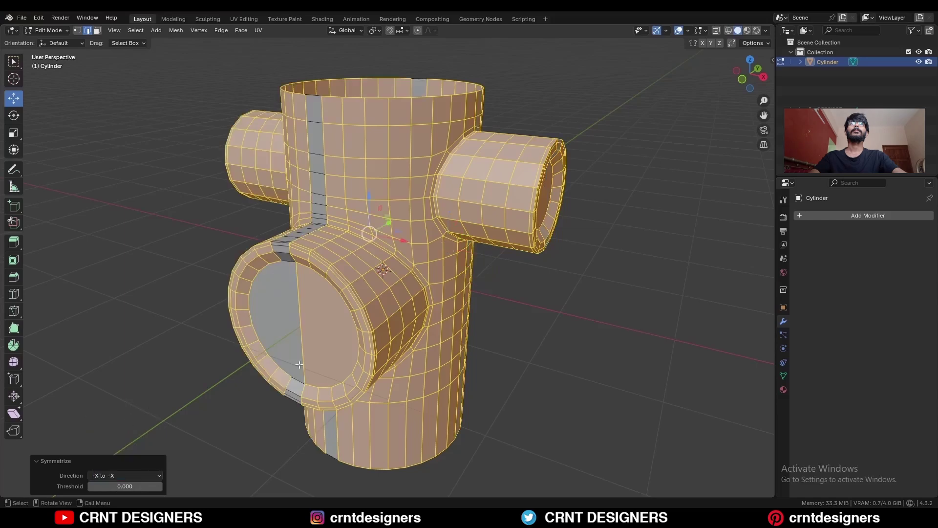
- Fill the top and bottom openings of the vertical cylinder and bevel their rims by about 0.146 m
key("2")
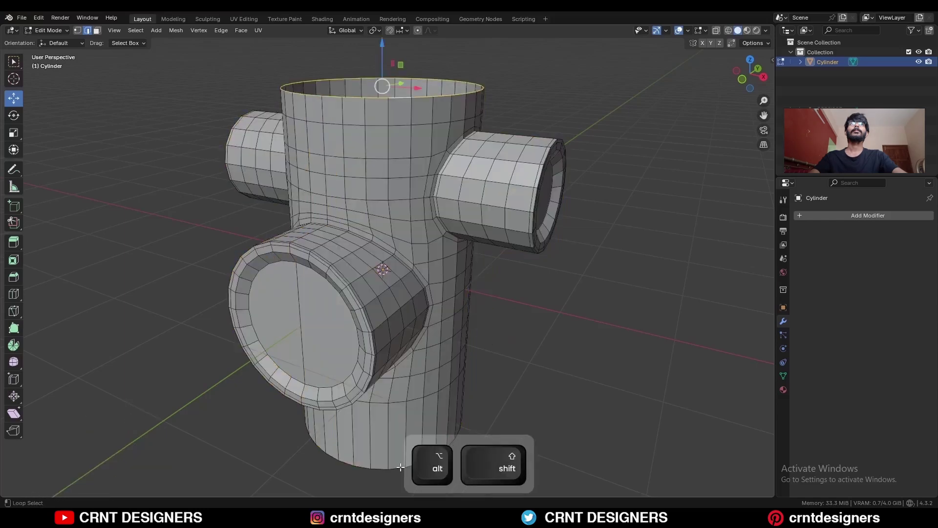
middle_click_drag(462, 361, 521, 296, "shift")
key("f")
key("ctrl+b")
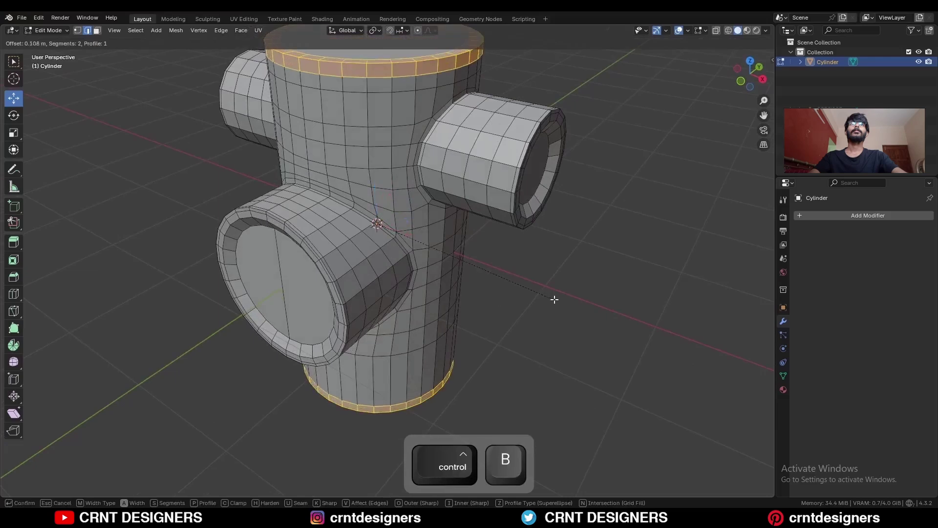
left_click(532, 300)
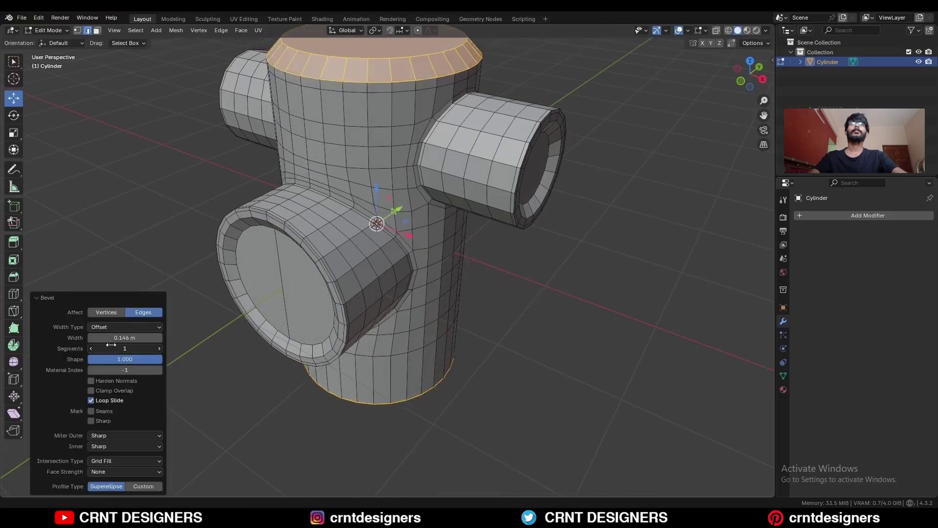
- Set the rim bevel to 1 segment, and bevel both edge loops of each vertical cylinder rim by about 0.05 m with 2 segments
left_click_drag(130, 348, 105, 348)
key("2")
left_click(379, 82, "alt")
left_click(379, 59, "alt+shift")
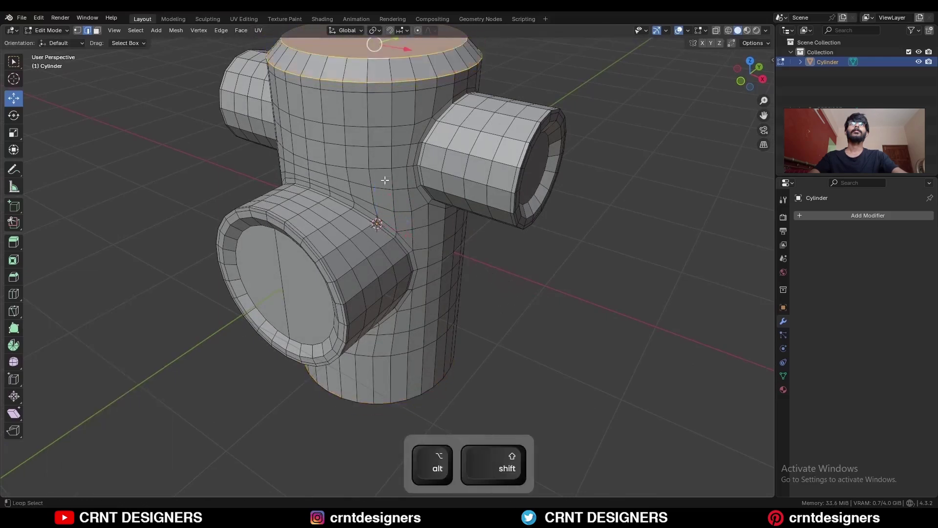
middle_click_drag(402, 414, 383, 402)
left_click(382, 401, "alt+shift")
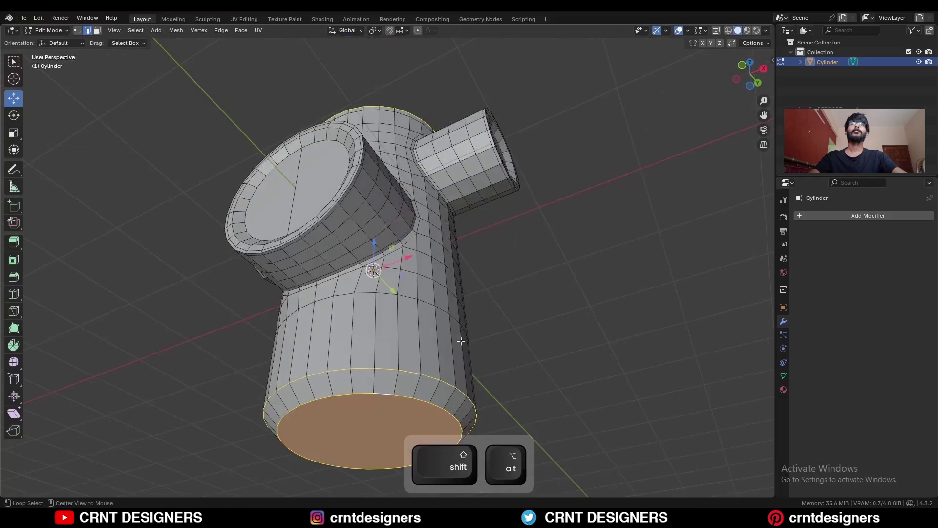
key("ctrl+b")
left_click(517, 328)
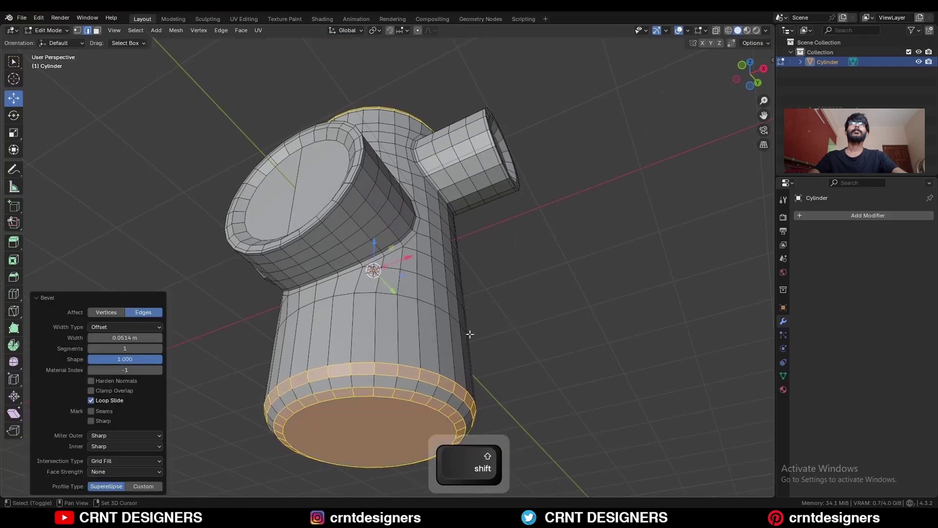
left_click(160, 349)
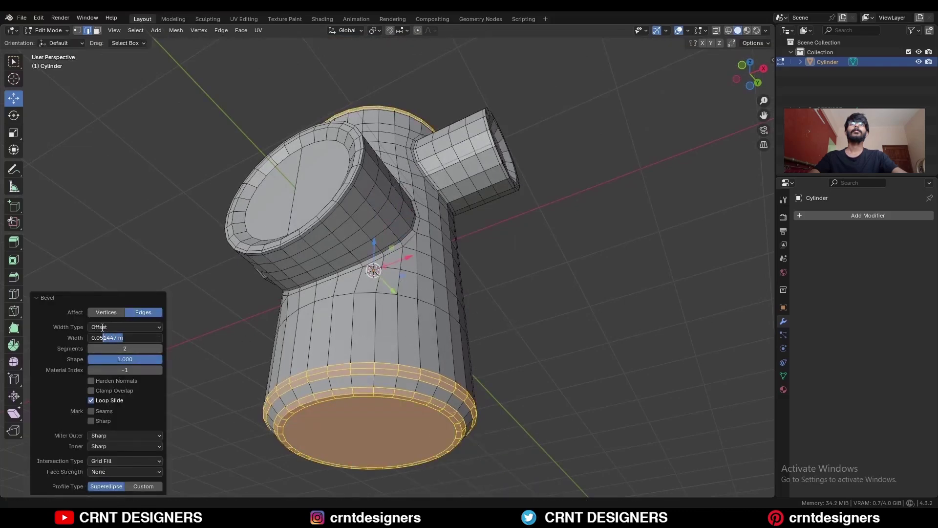
- Inset the vertical cylinder's bottom cap by about 0.18 m and delete the inner face
middle_click_drag(464, 327, 475, 385)
key("3")
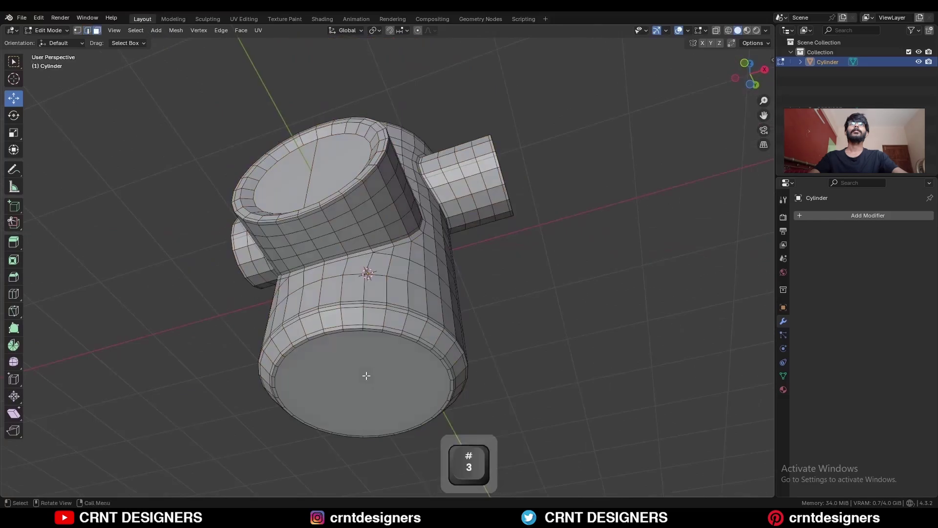
left_click(367, 375)
key("Escape")
key("i")
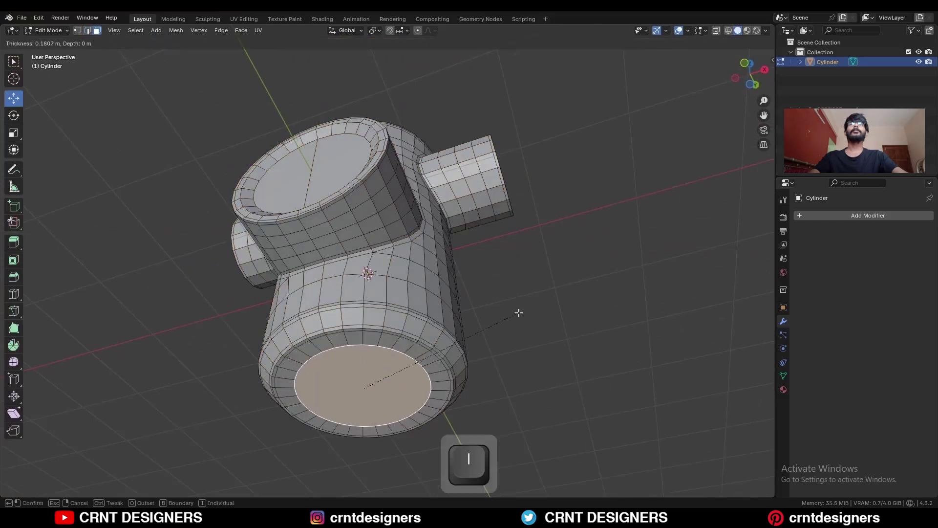
left_click(516, 309)
key("x")
left_click(517, 307)
key("2")
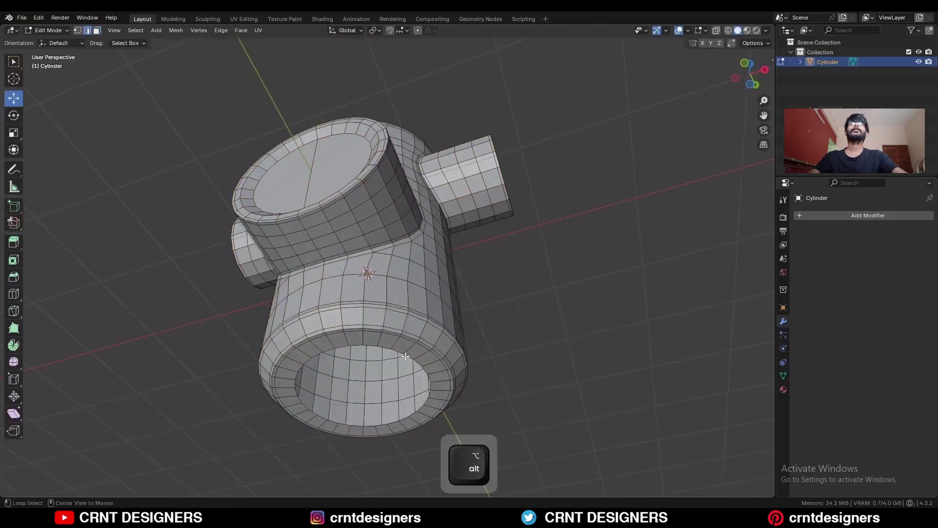
- Grid-fill the bottom opening of the vertical cylinder with span 8 and offset 1
left_click(407, 352, "alt")
left_click(239, 30)
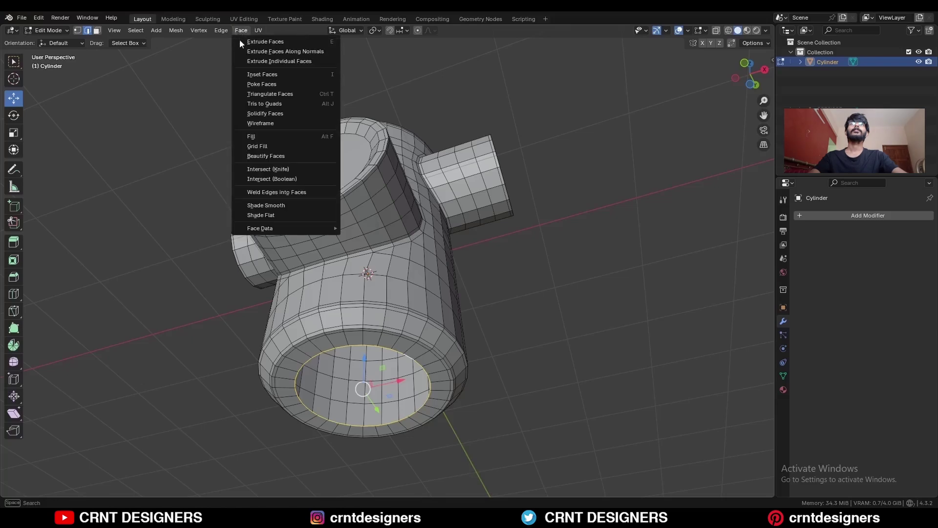
left_click(272, 137)
middle_click_drag(392, 215, 518, 200)
left_click(91, 475)
left_click(157, 475)
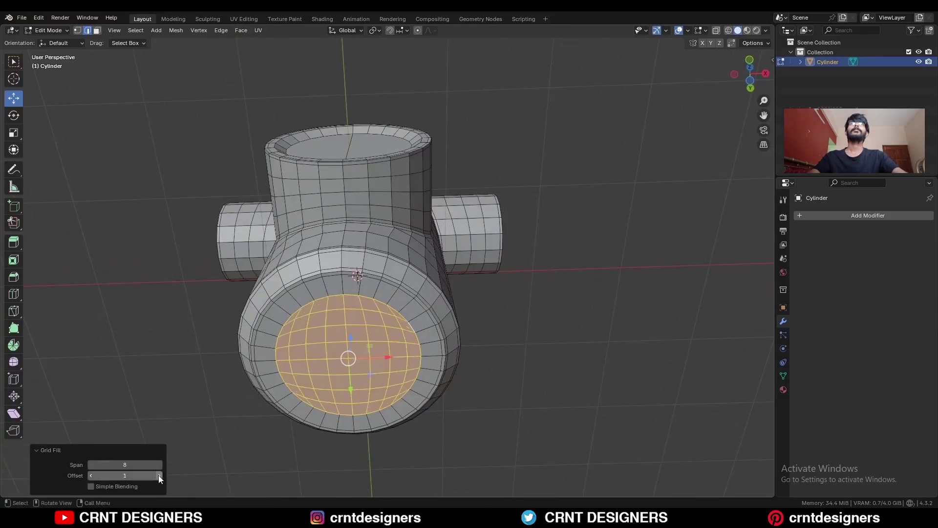
left_click(497, 259)
- Add a level 2 subdivision surface to the whole cylinder object in Object Mode
key("Tab")
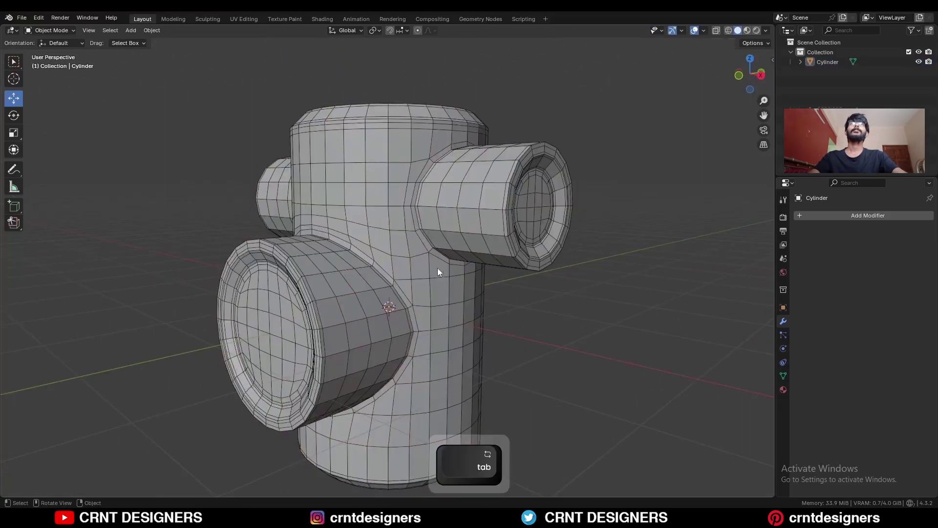
left_click(442, 268)
key("ctrl+2")
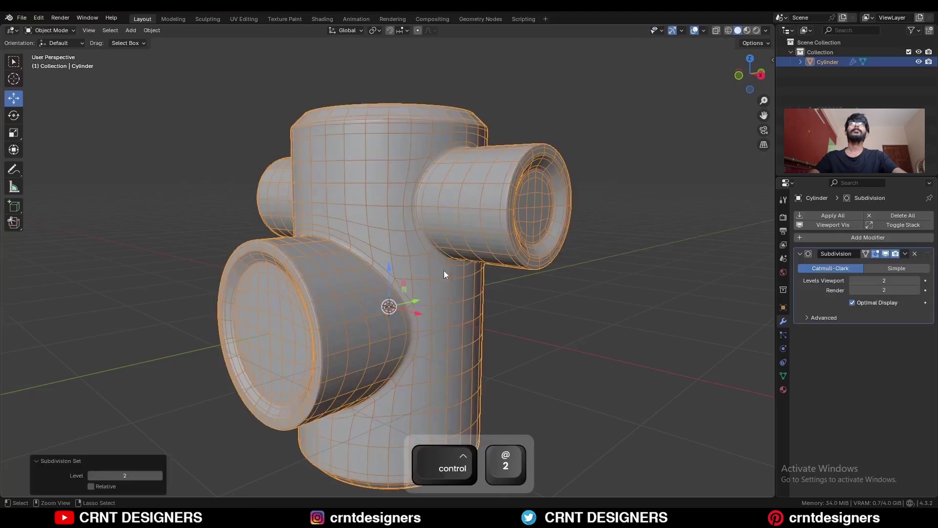
- Shade the subdivided object smooth and check its surface with the wireframe overlays shown and hidden
key("shift+alt+z")
right_click(373, 169)
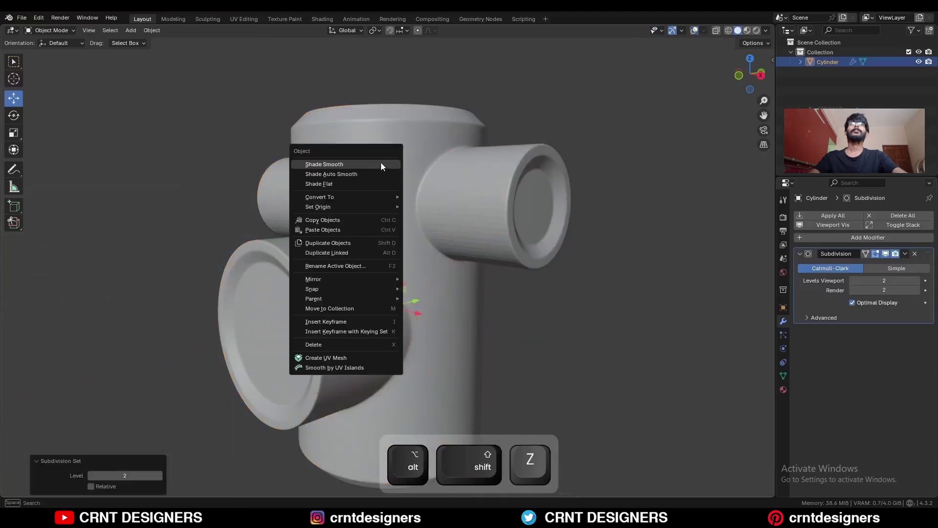
left_click(373, 164)
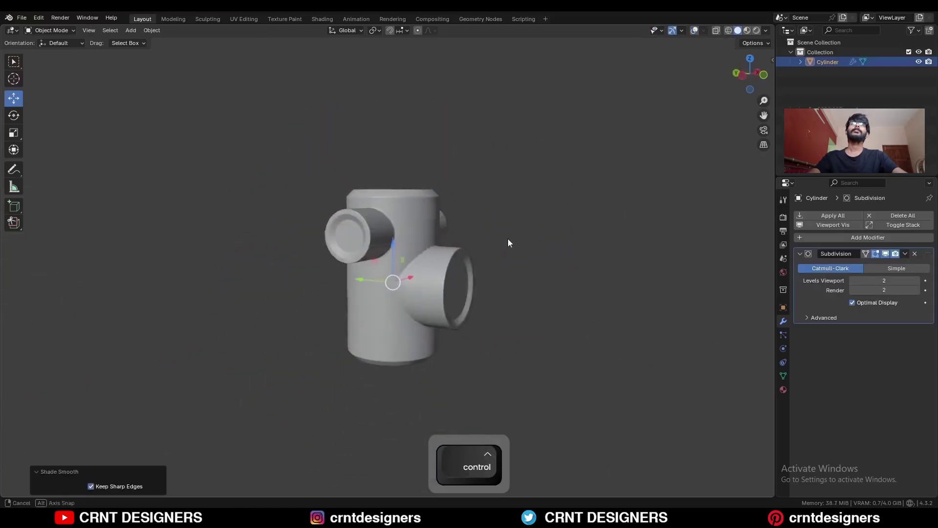
key("shift+alt+z")
scroll(397, 236, "up", 2)
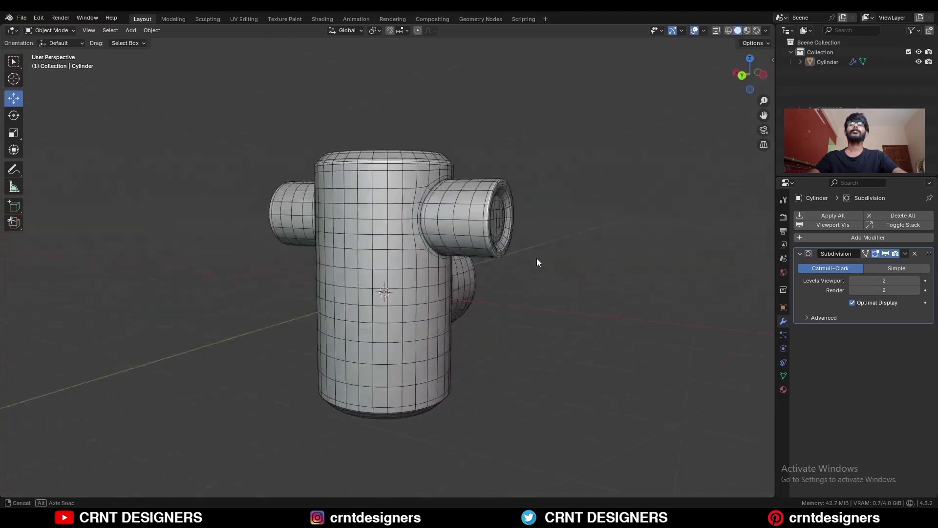
key("shift+alt+z")
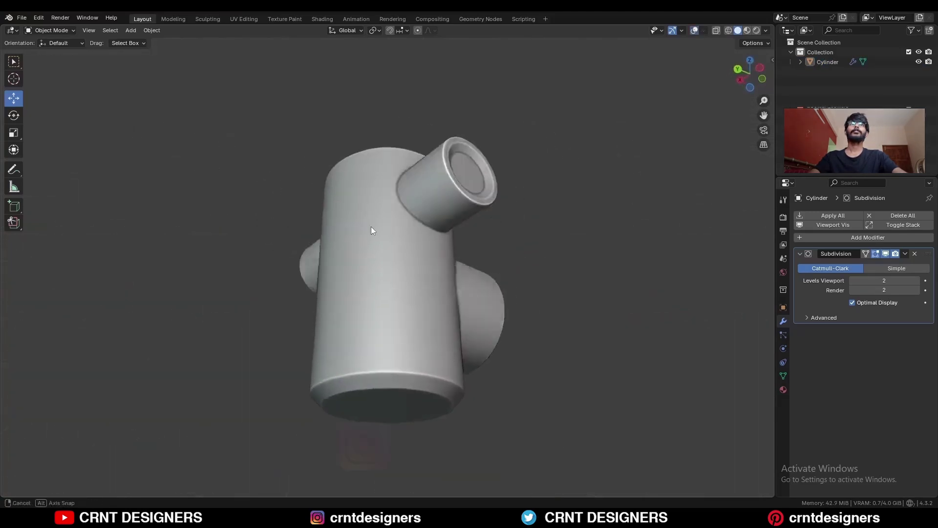